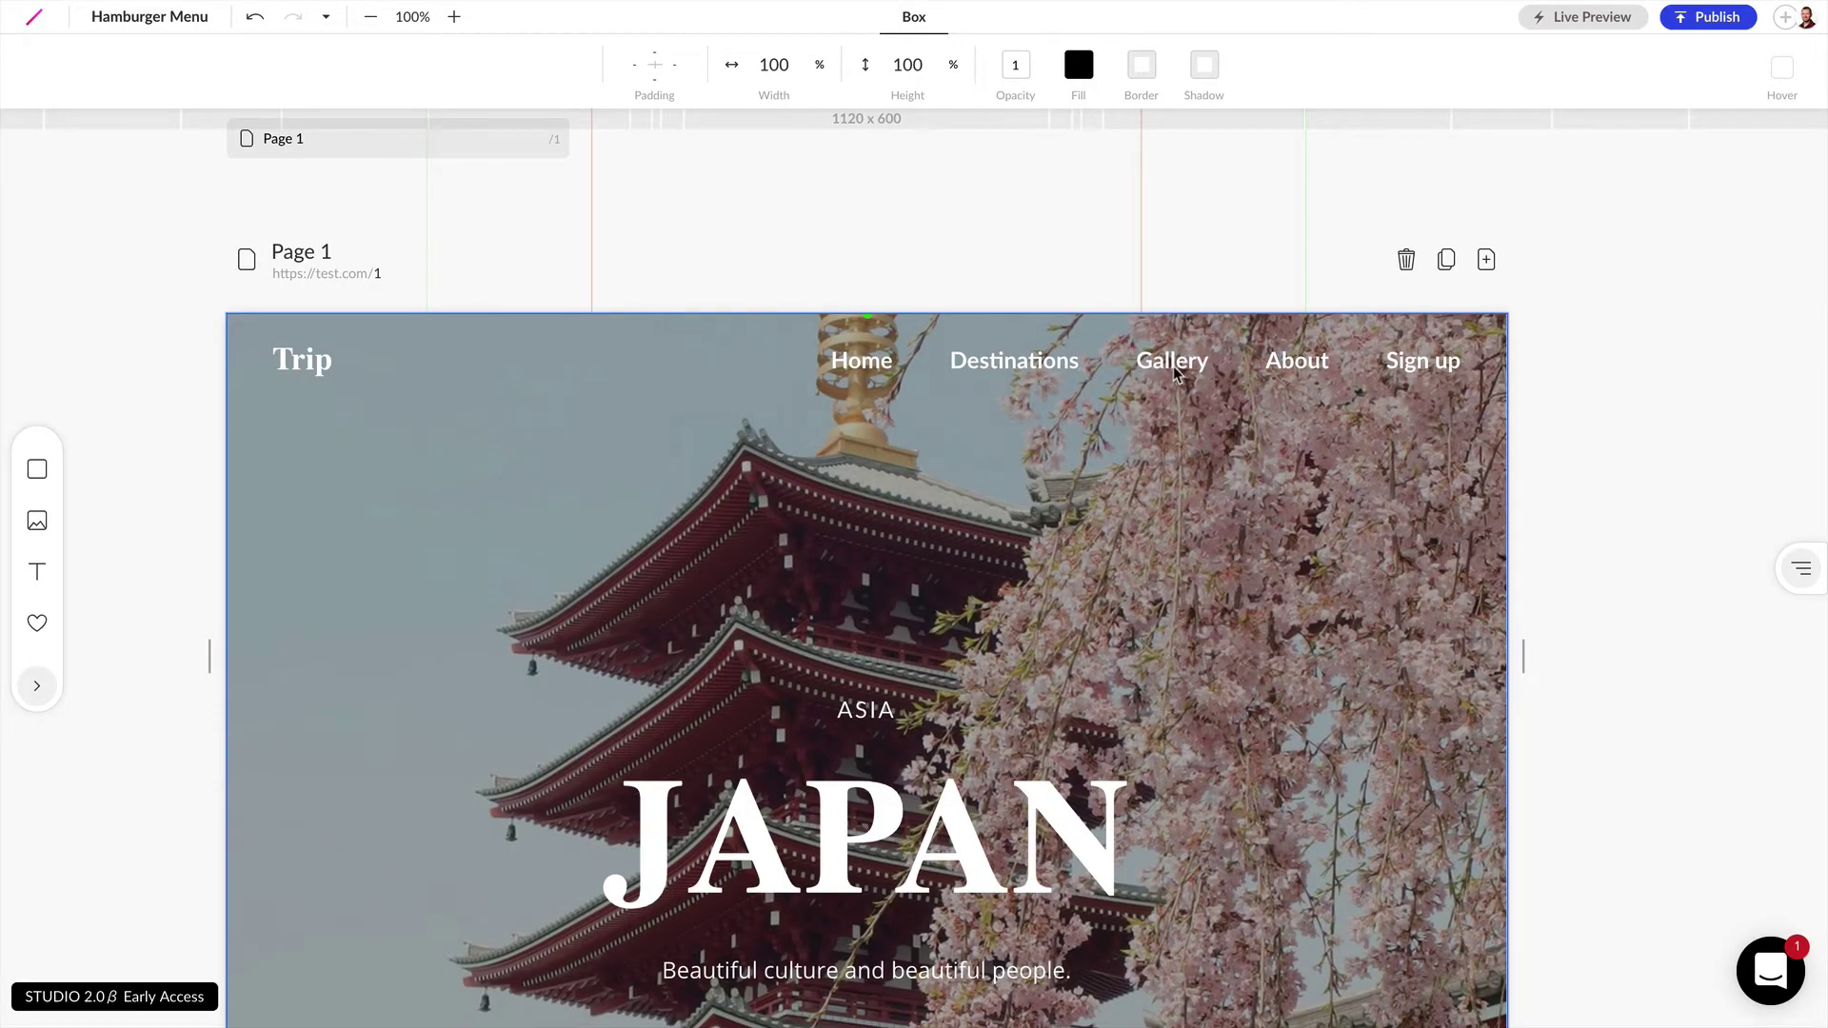
- Hide the Home-through-Sign up navigation links group on the tablet and mobile breakpoints
click(1175, 372)
click(1154, 369)
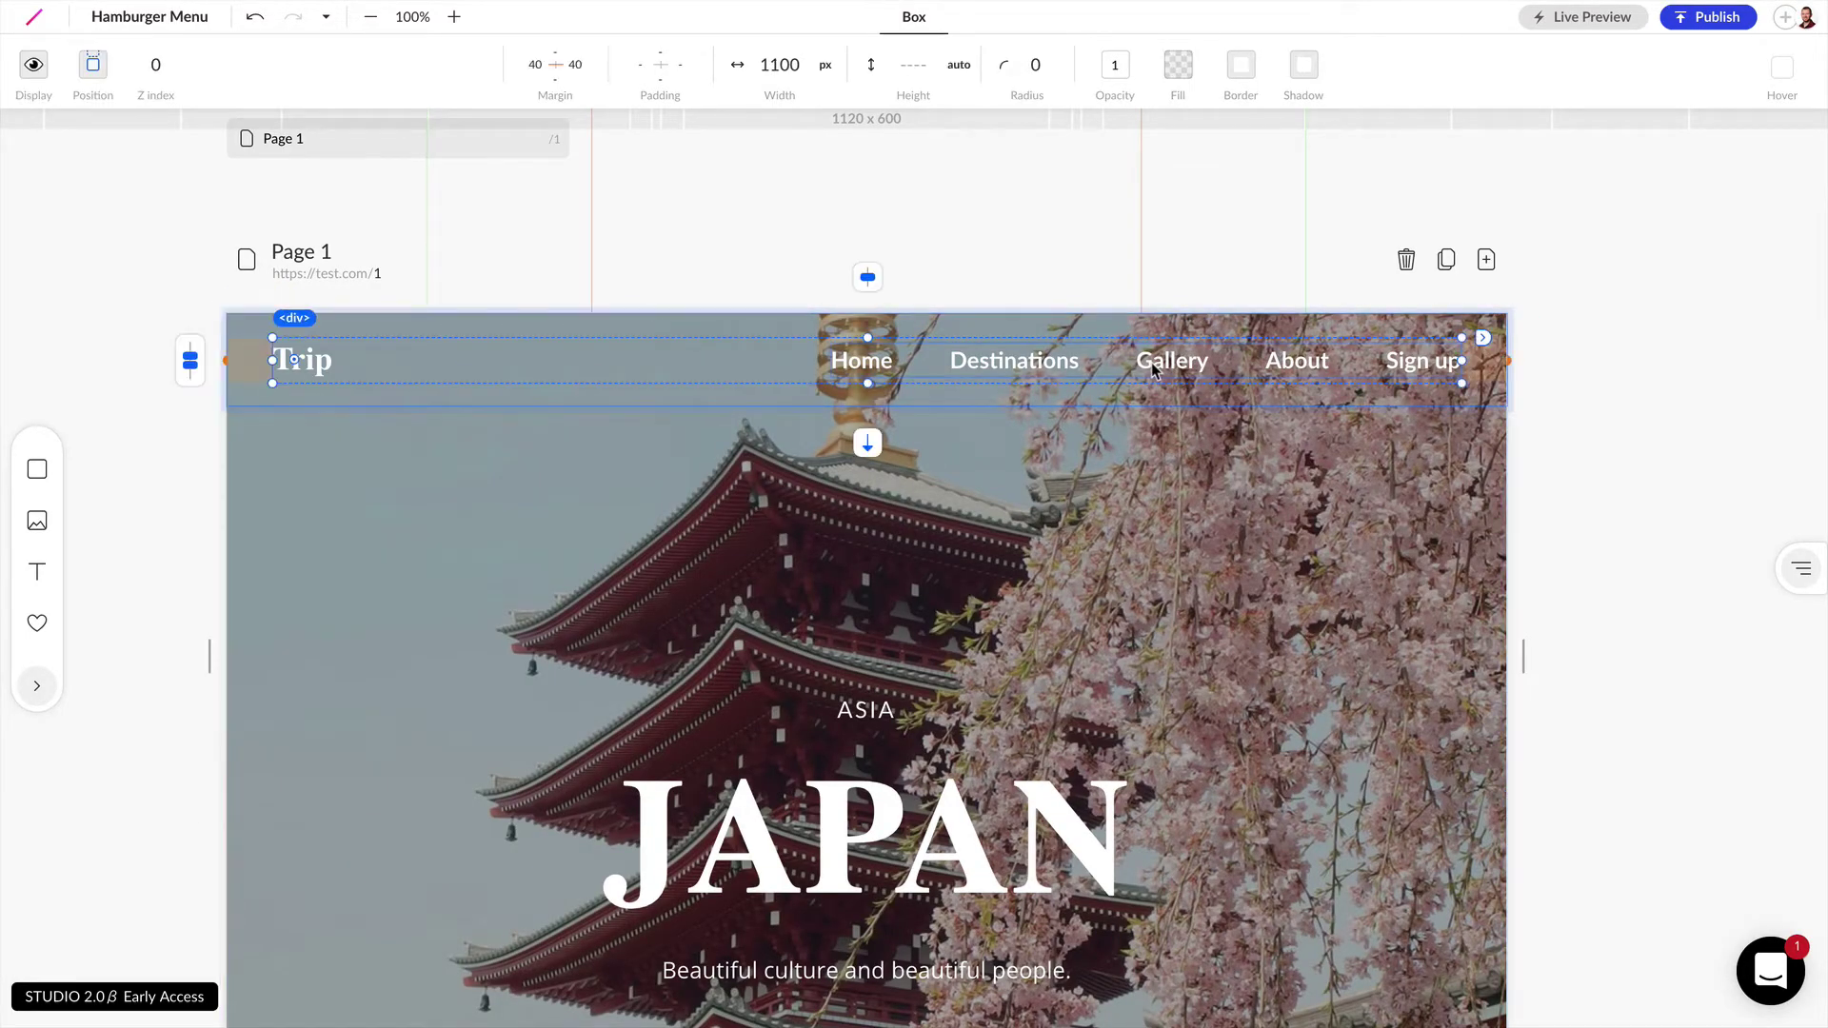
click(1153, 369)
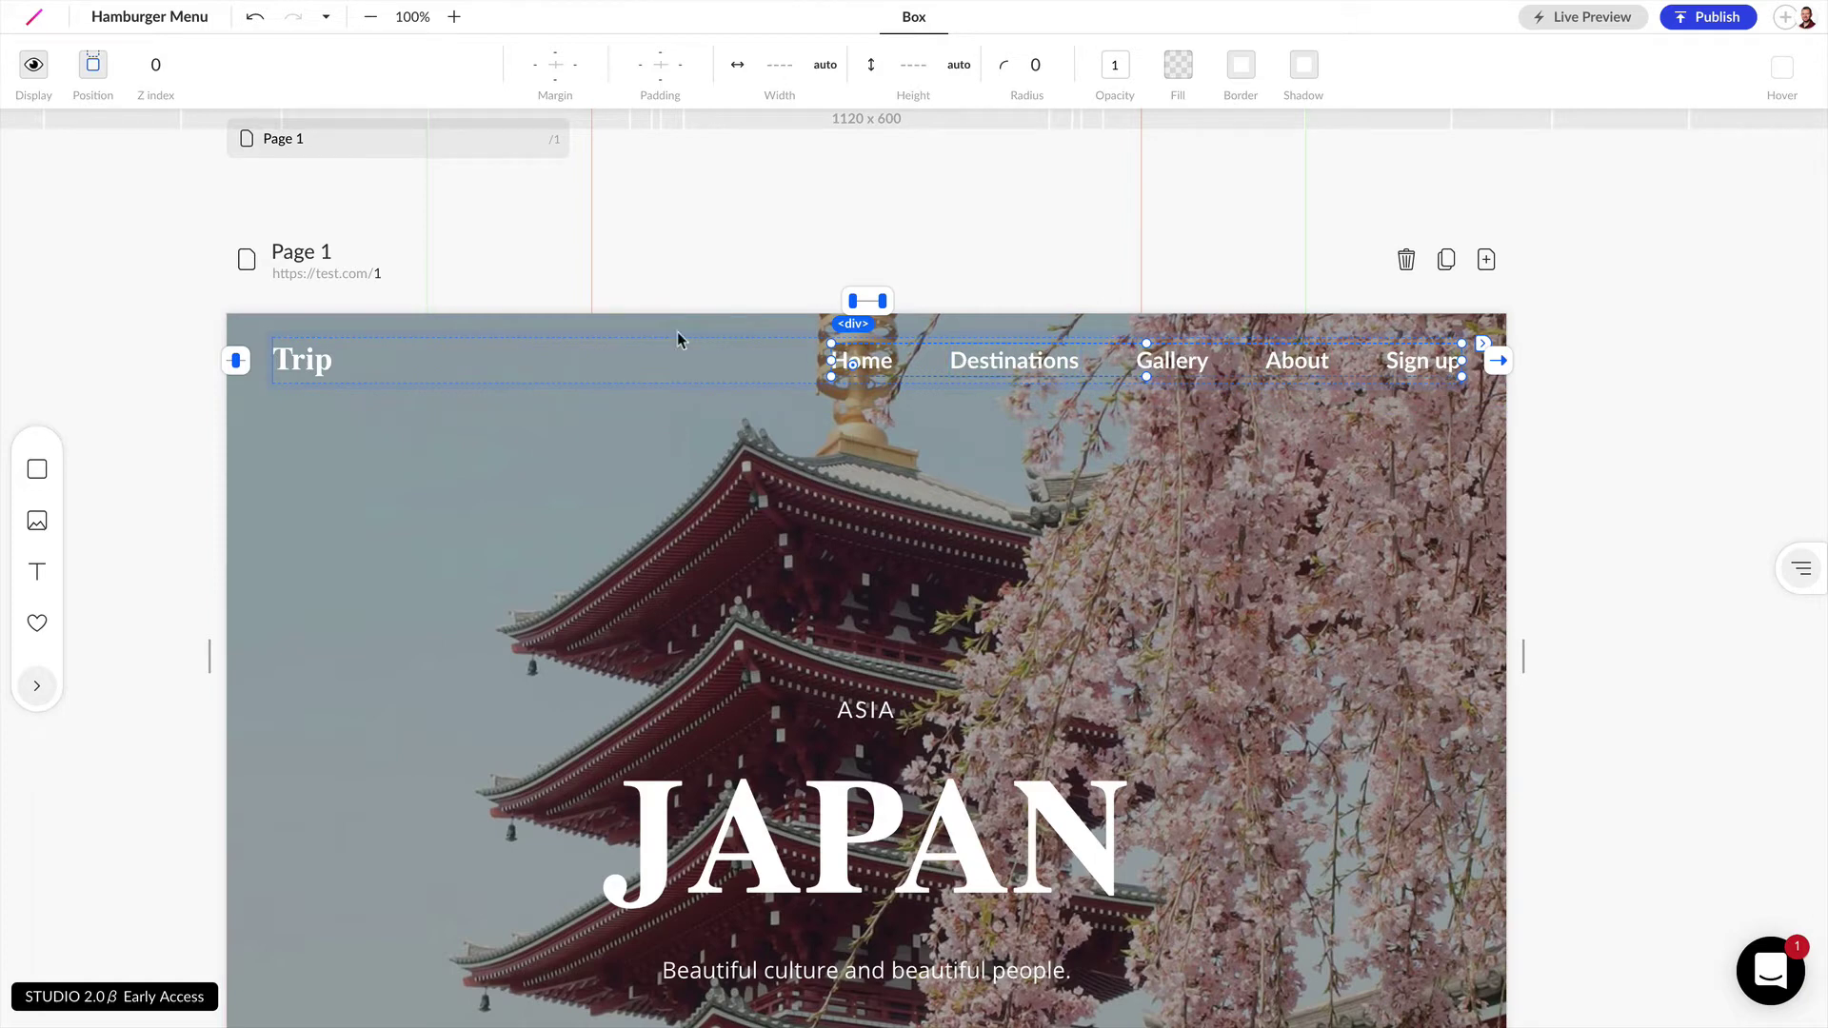
click(38, 83)
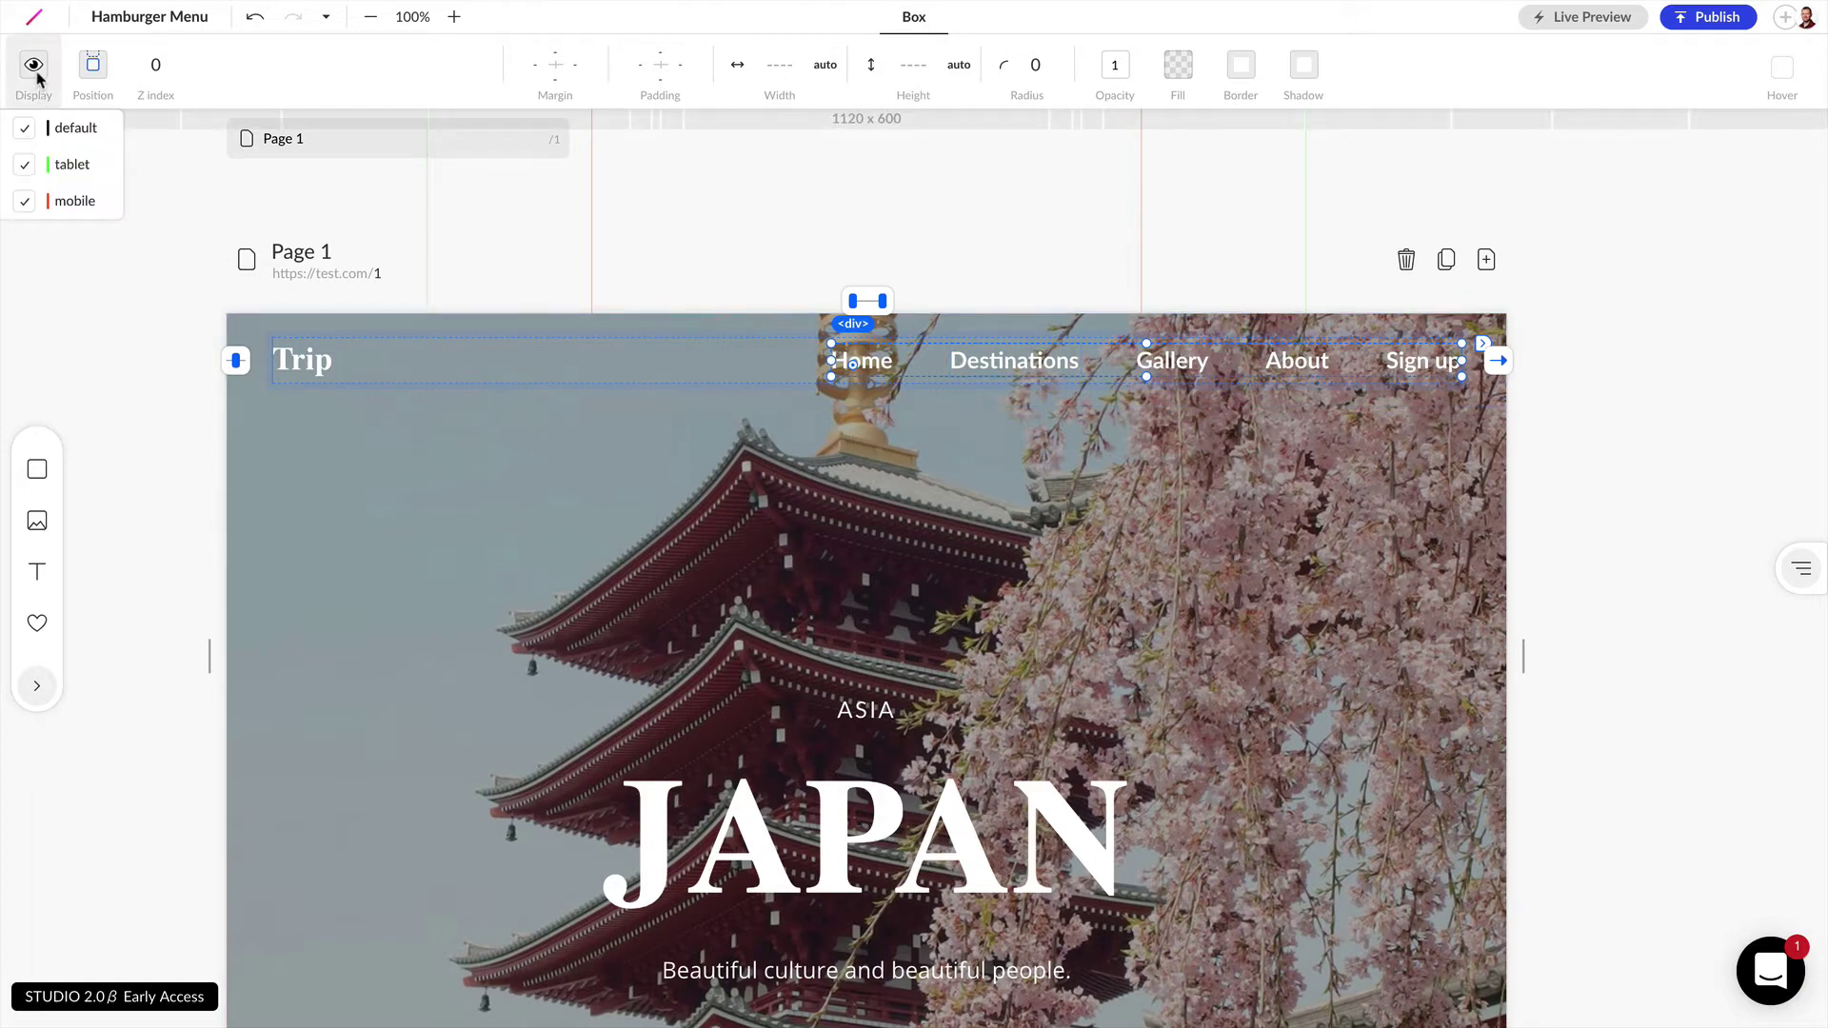
click(24, 164)
click(25, 201)
key(Escape)
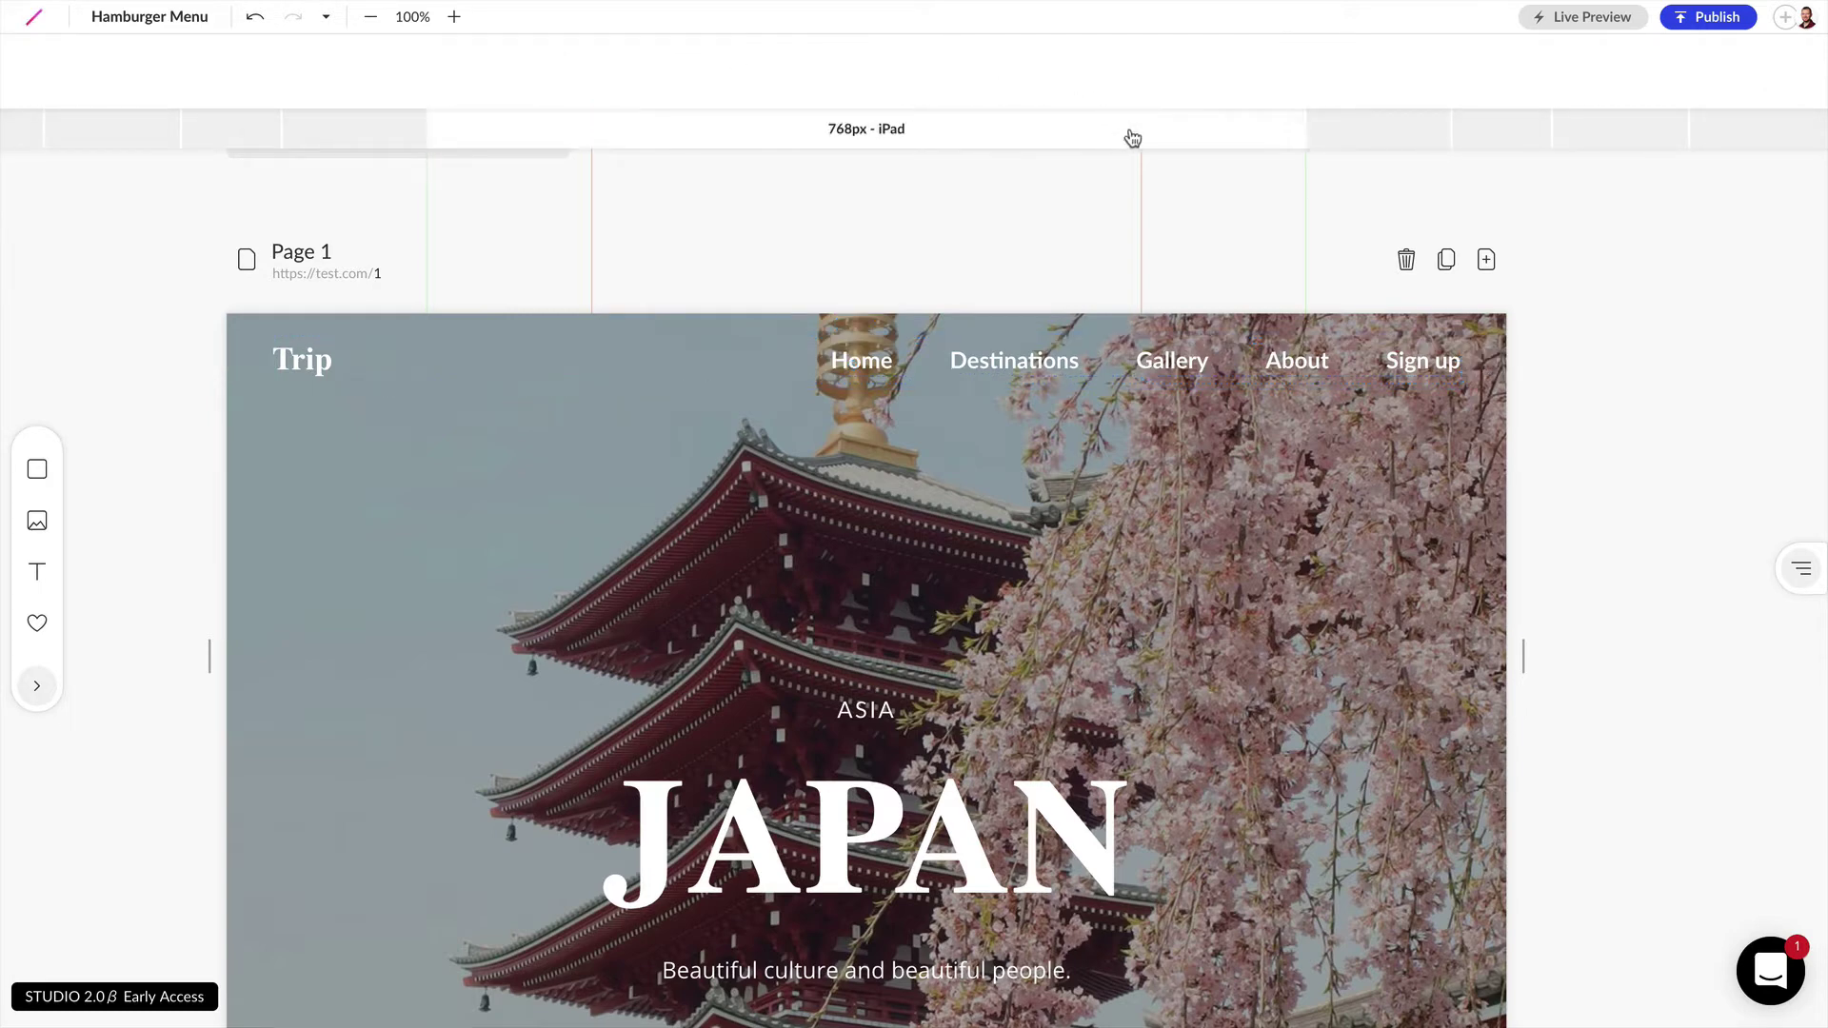
- In the 768px tablet layout, place the Material Icons 'menu' icon at the header's right end
click(1146, 139)
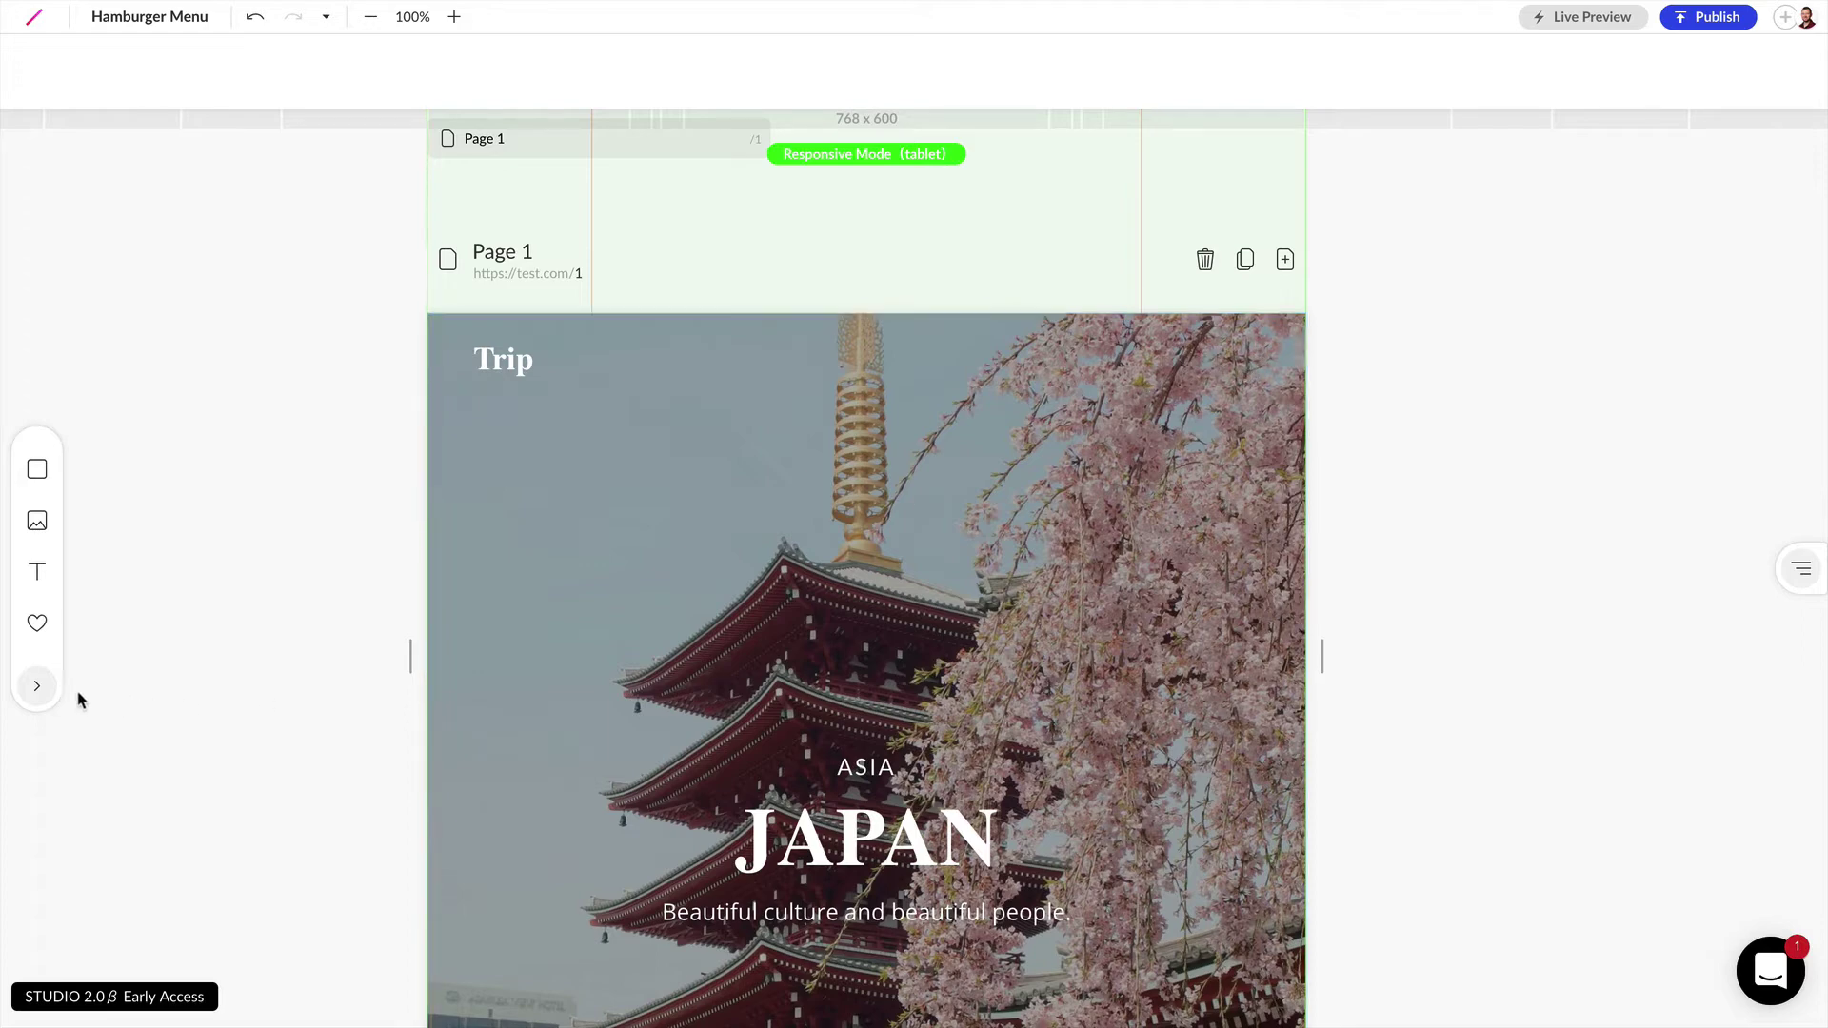
click(37, 686)
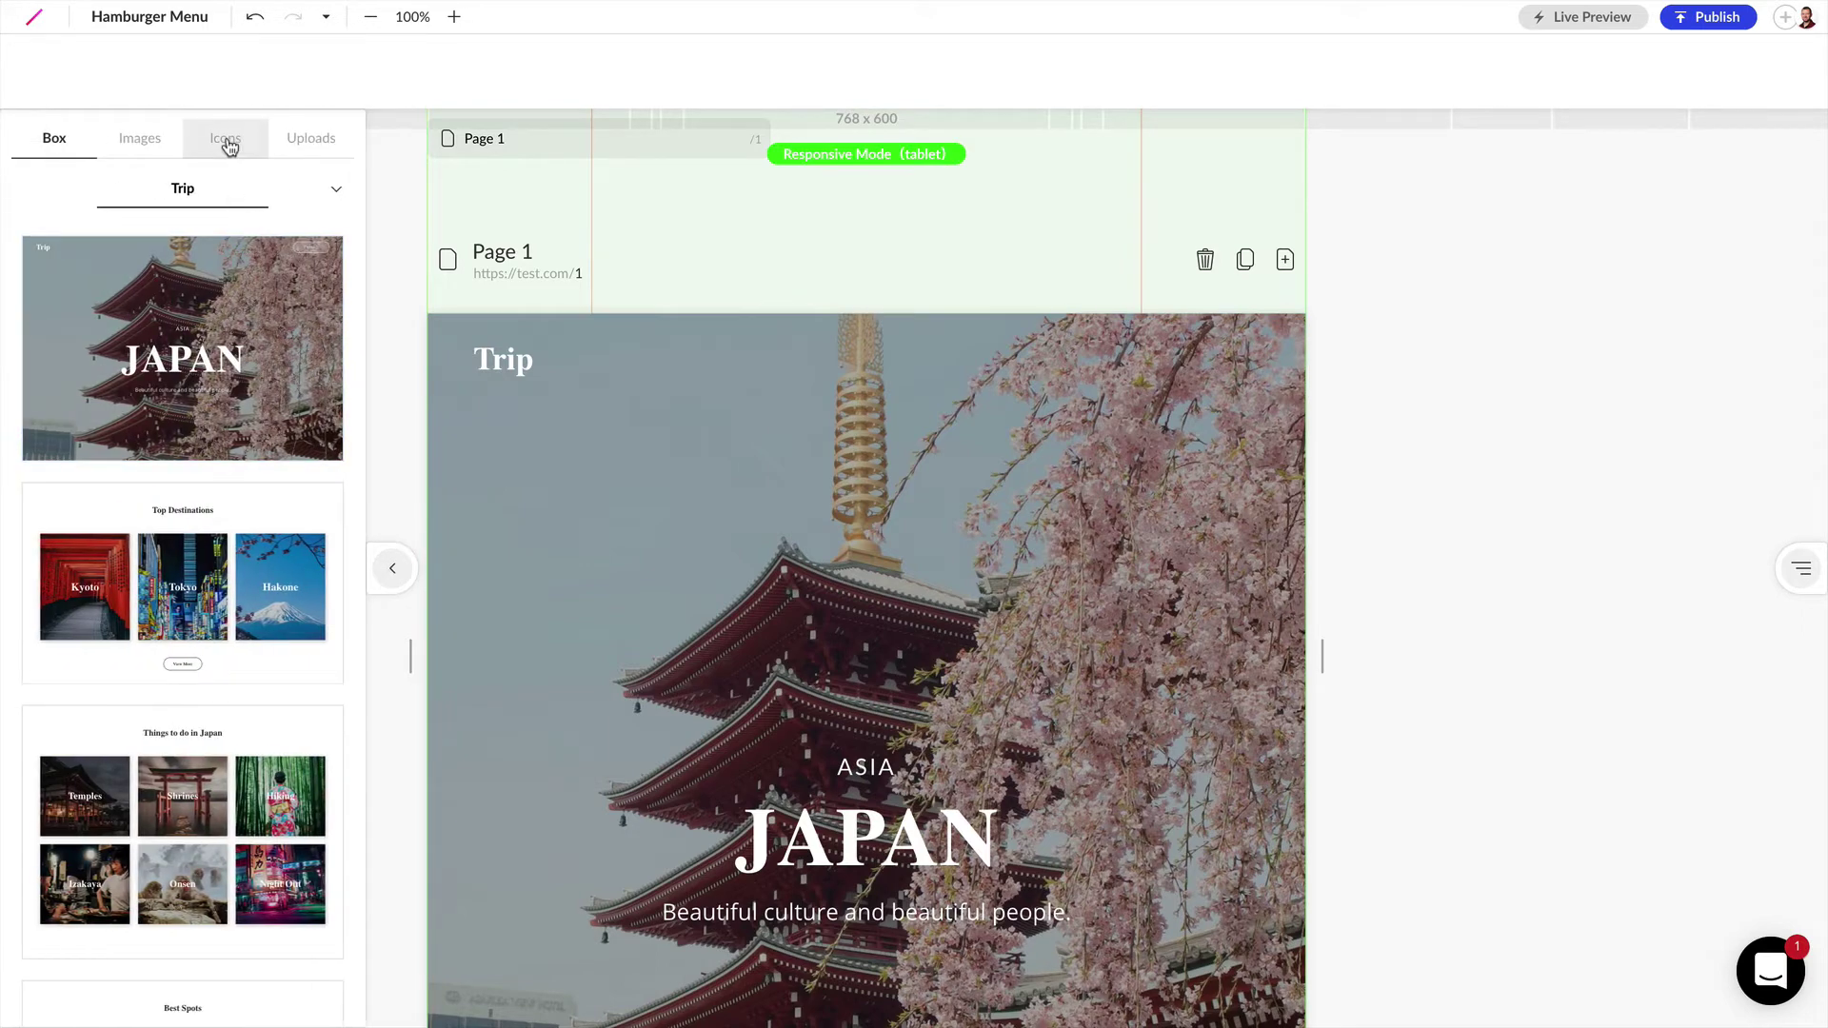
click(229, 141)
click(180, 189)
text(me)
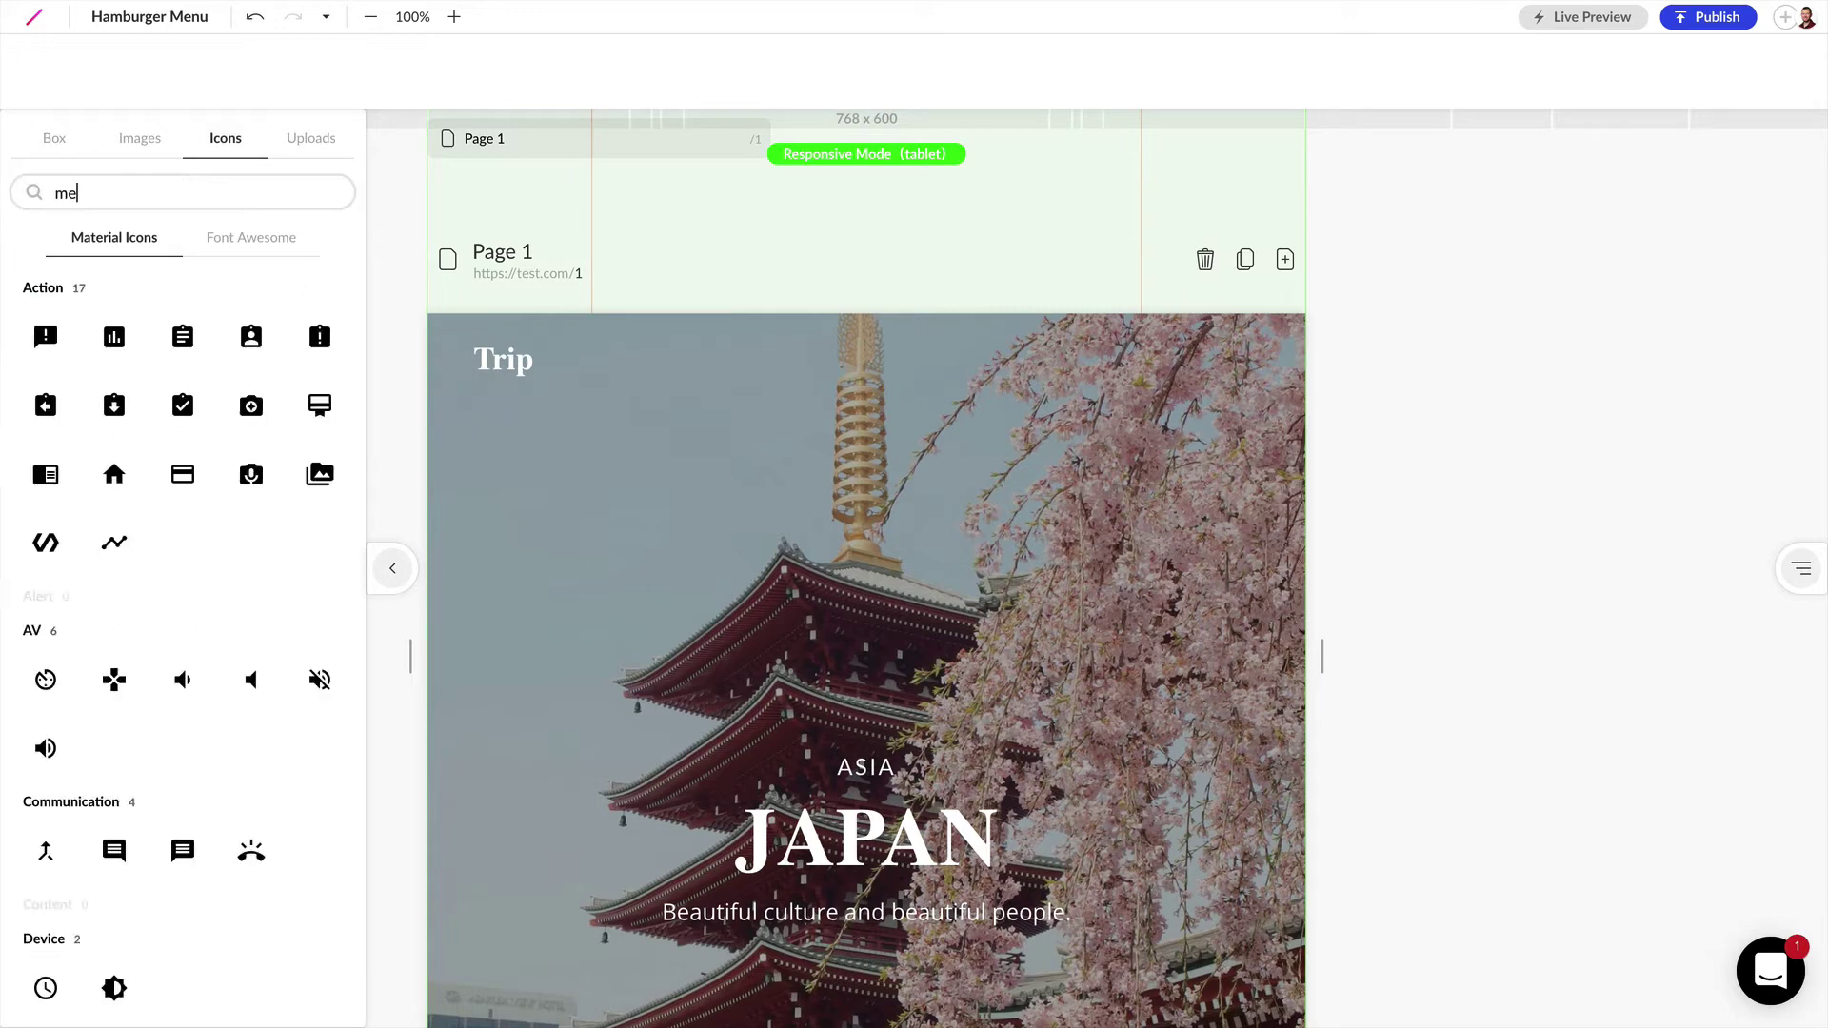
text(nu)
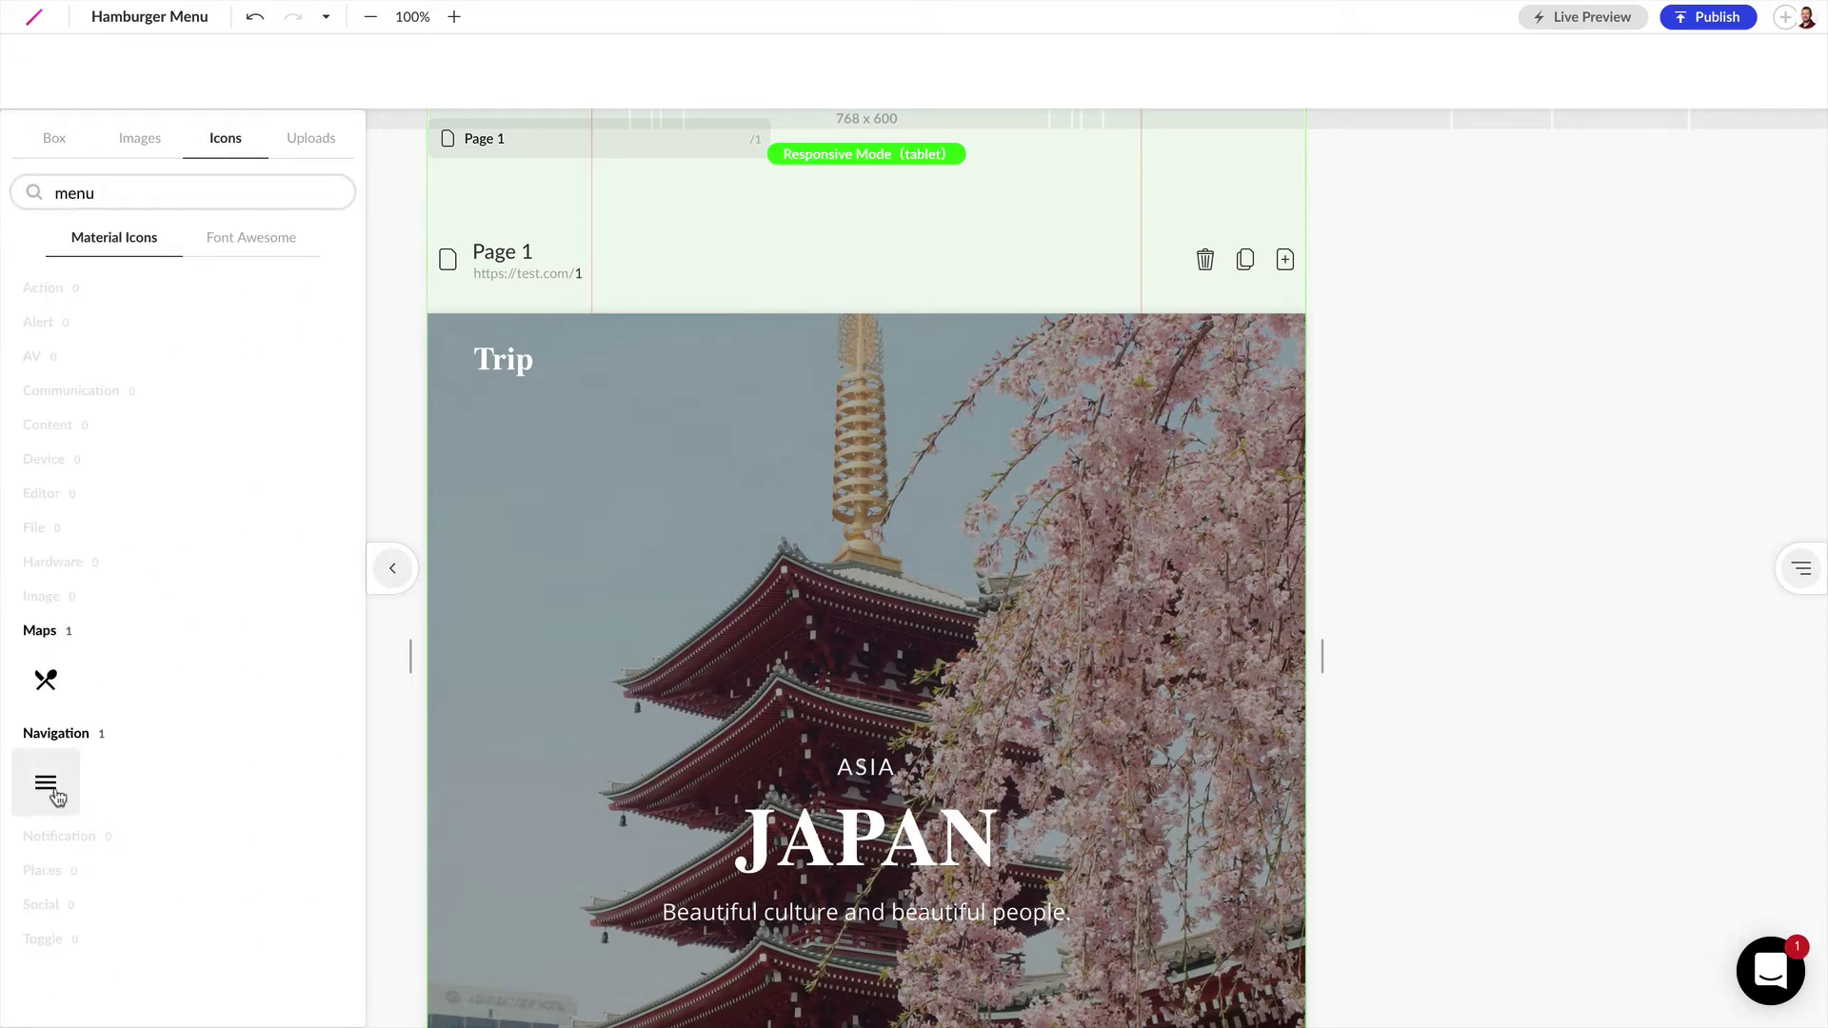
drag(45, 788, 1110, 371)
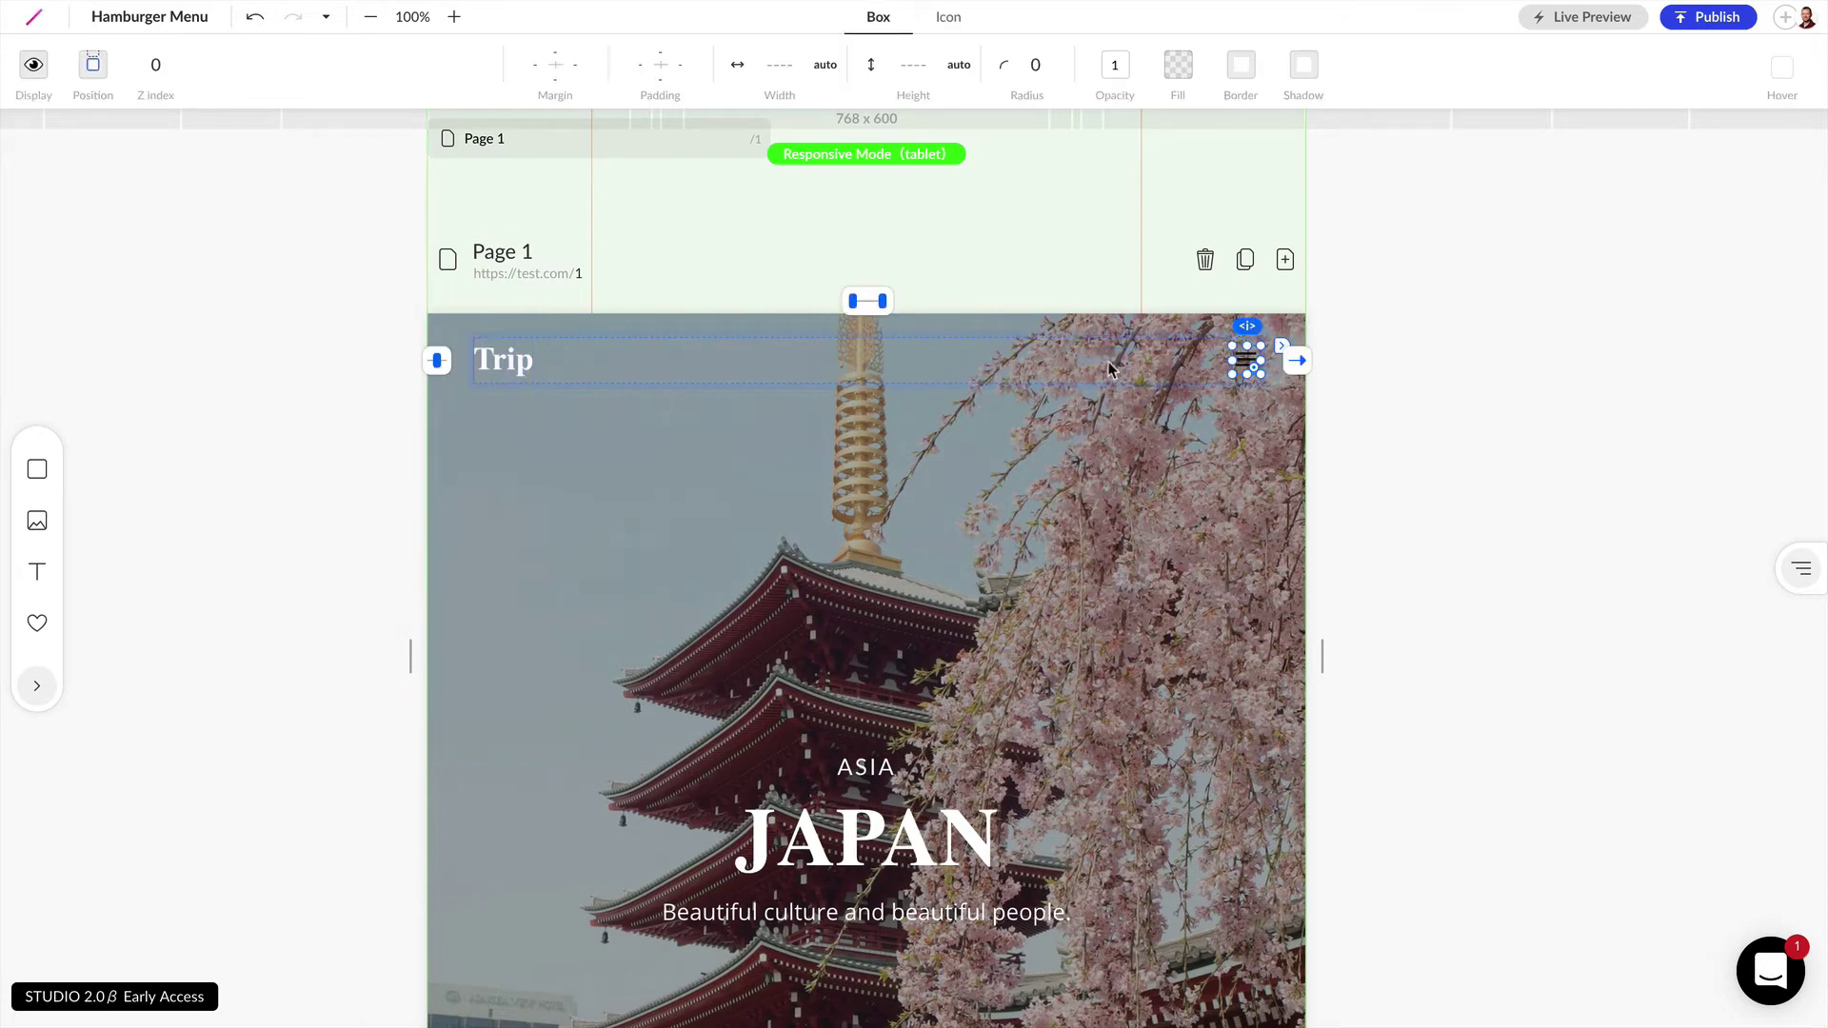
- Make the hamburger icon white at size 36
click(954, 25)
click(946, 65)
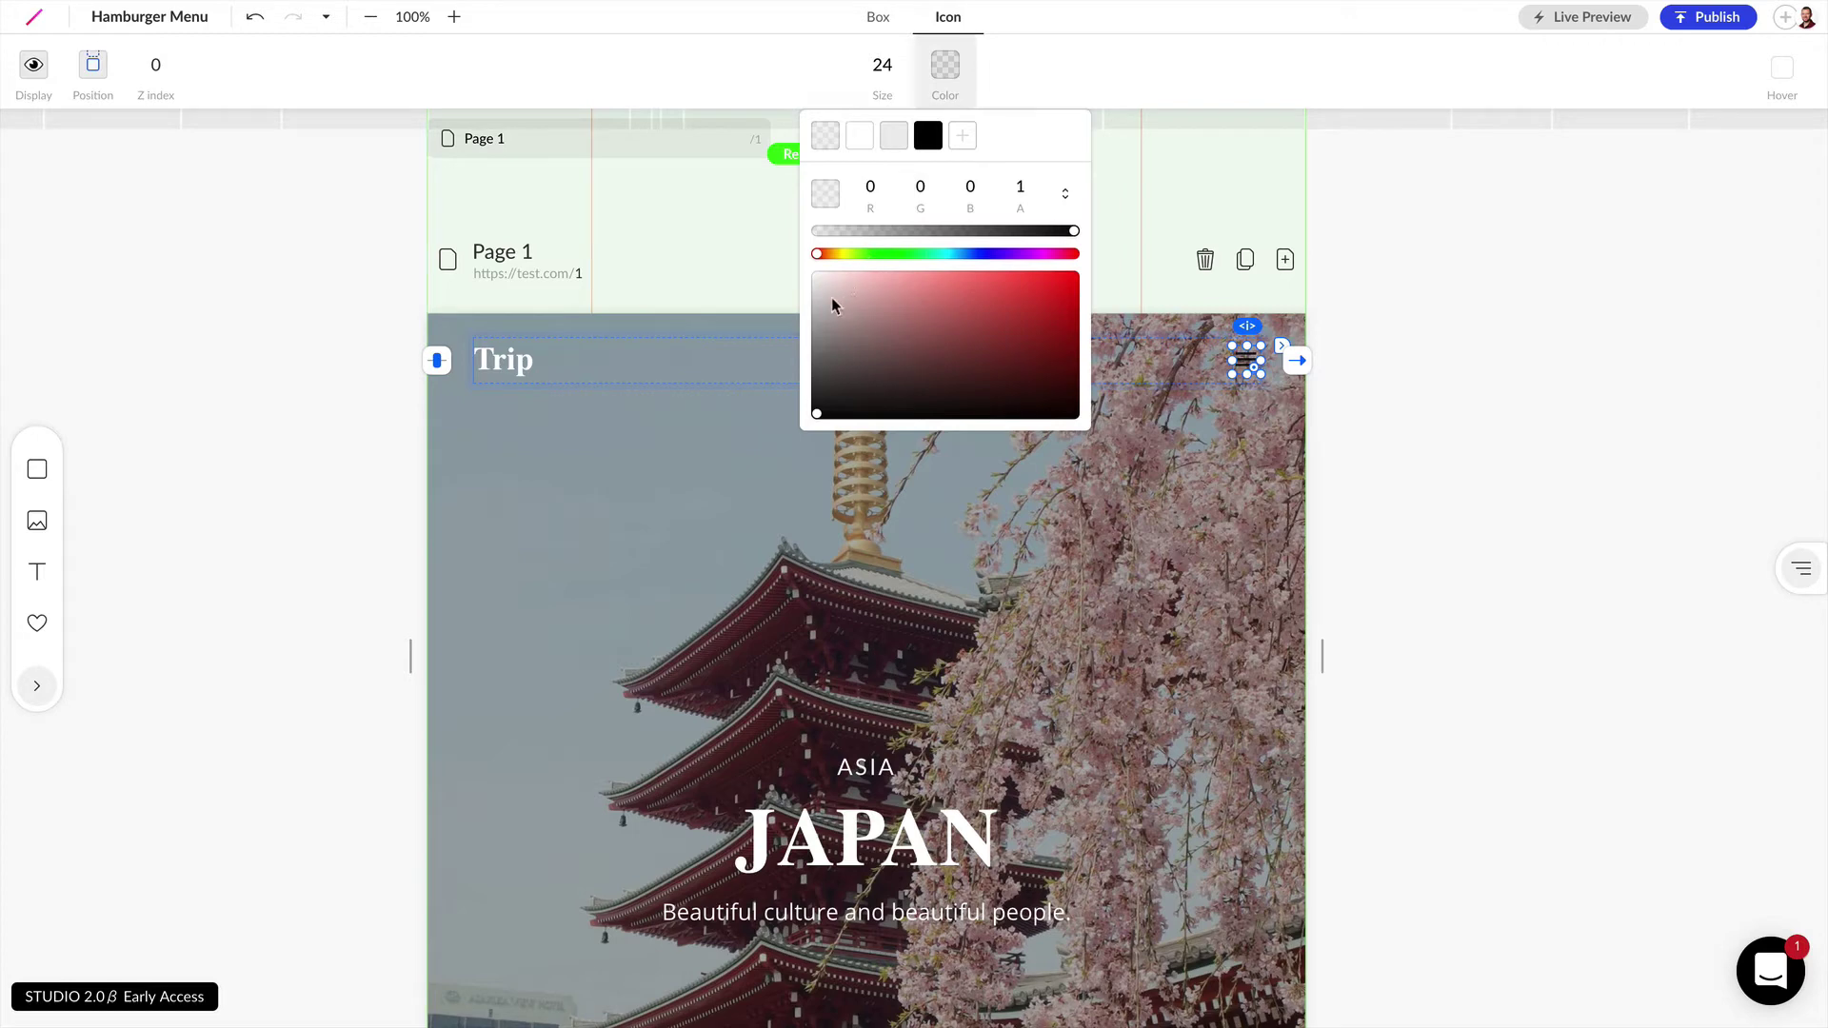
drag(833, 299, 805, 270)
click(883, 64)
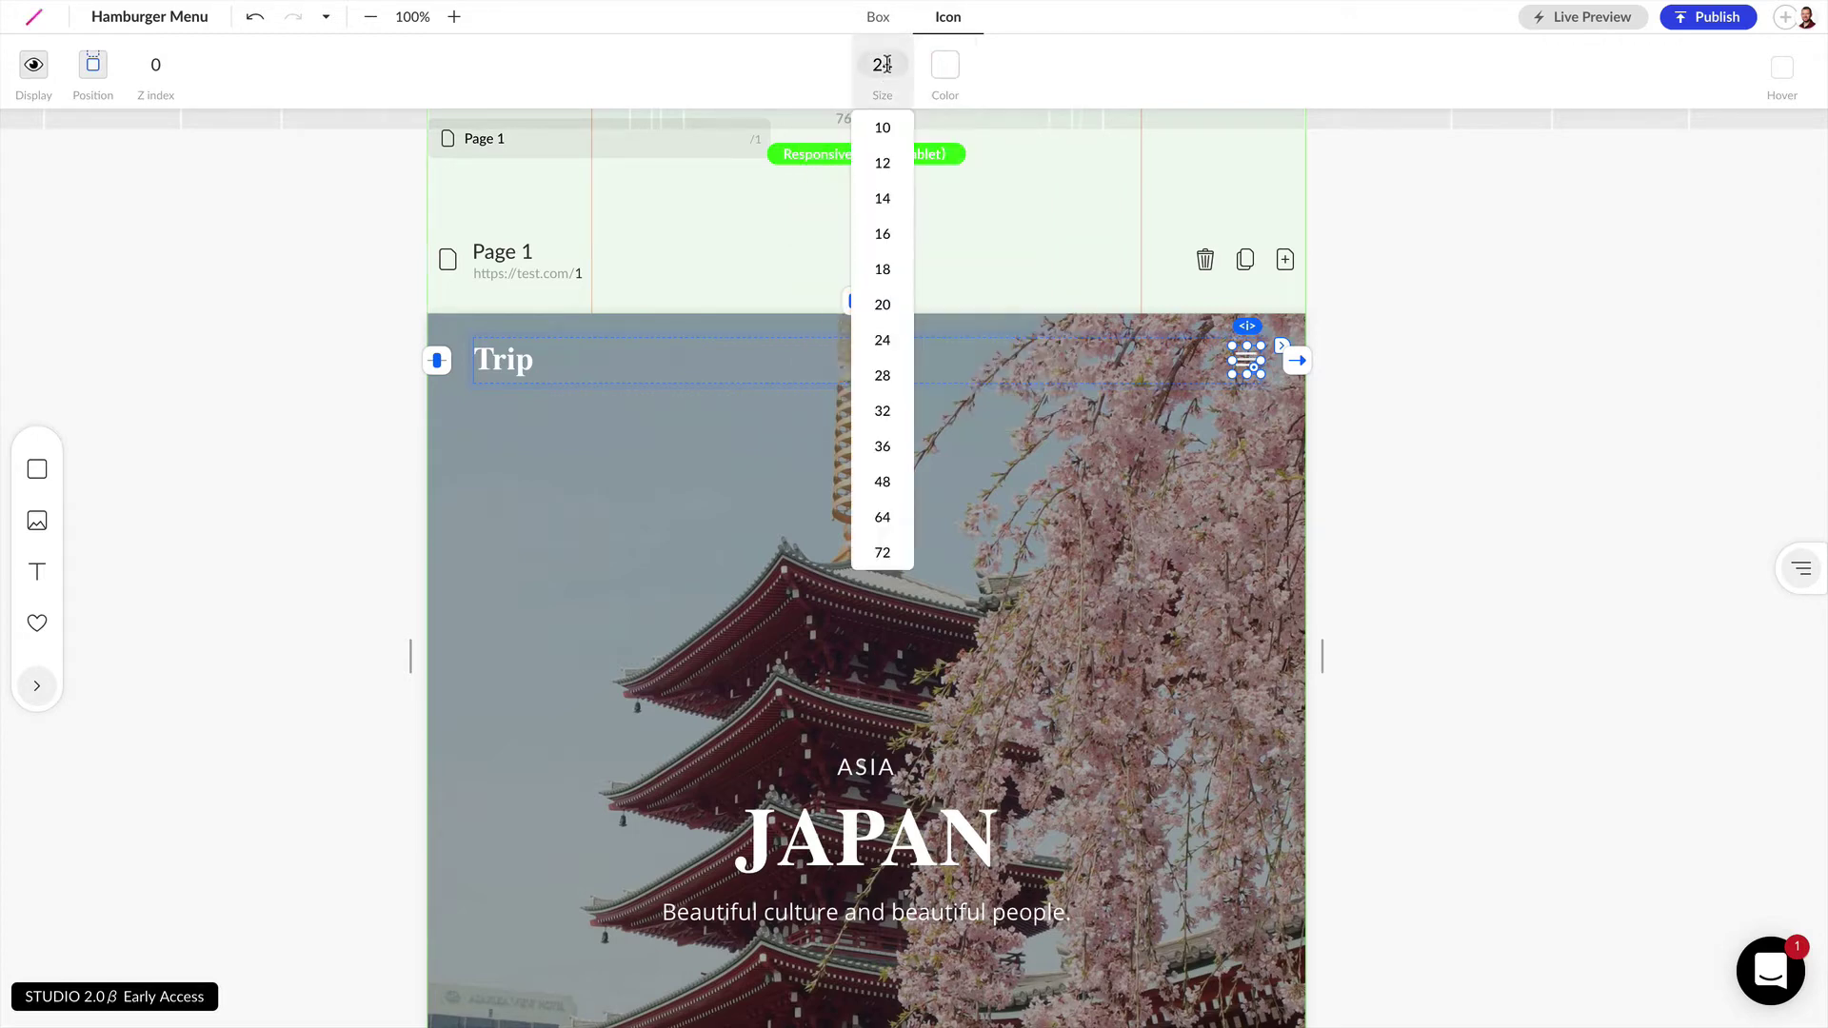
click(885, 446)
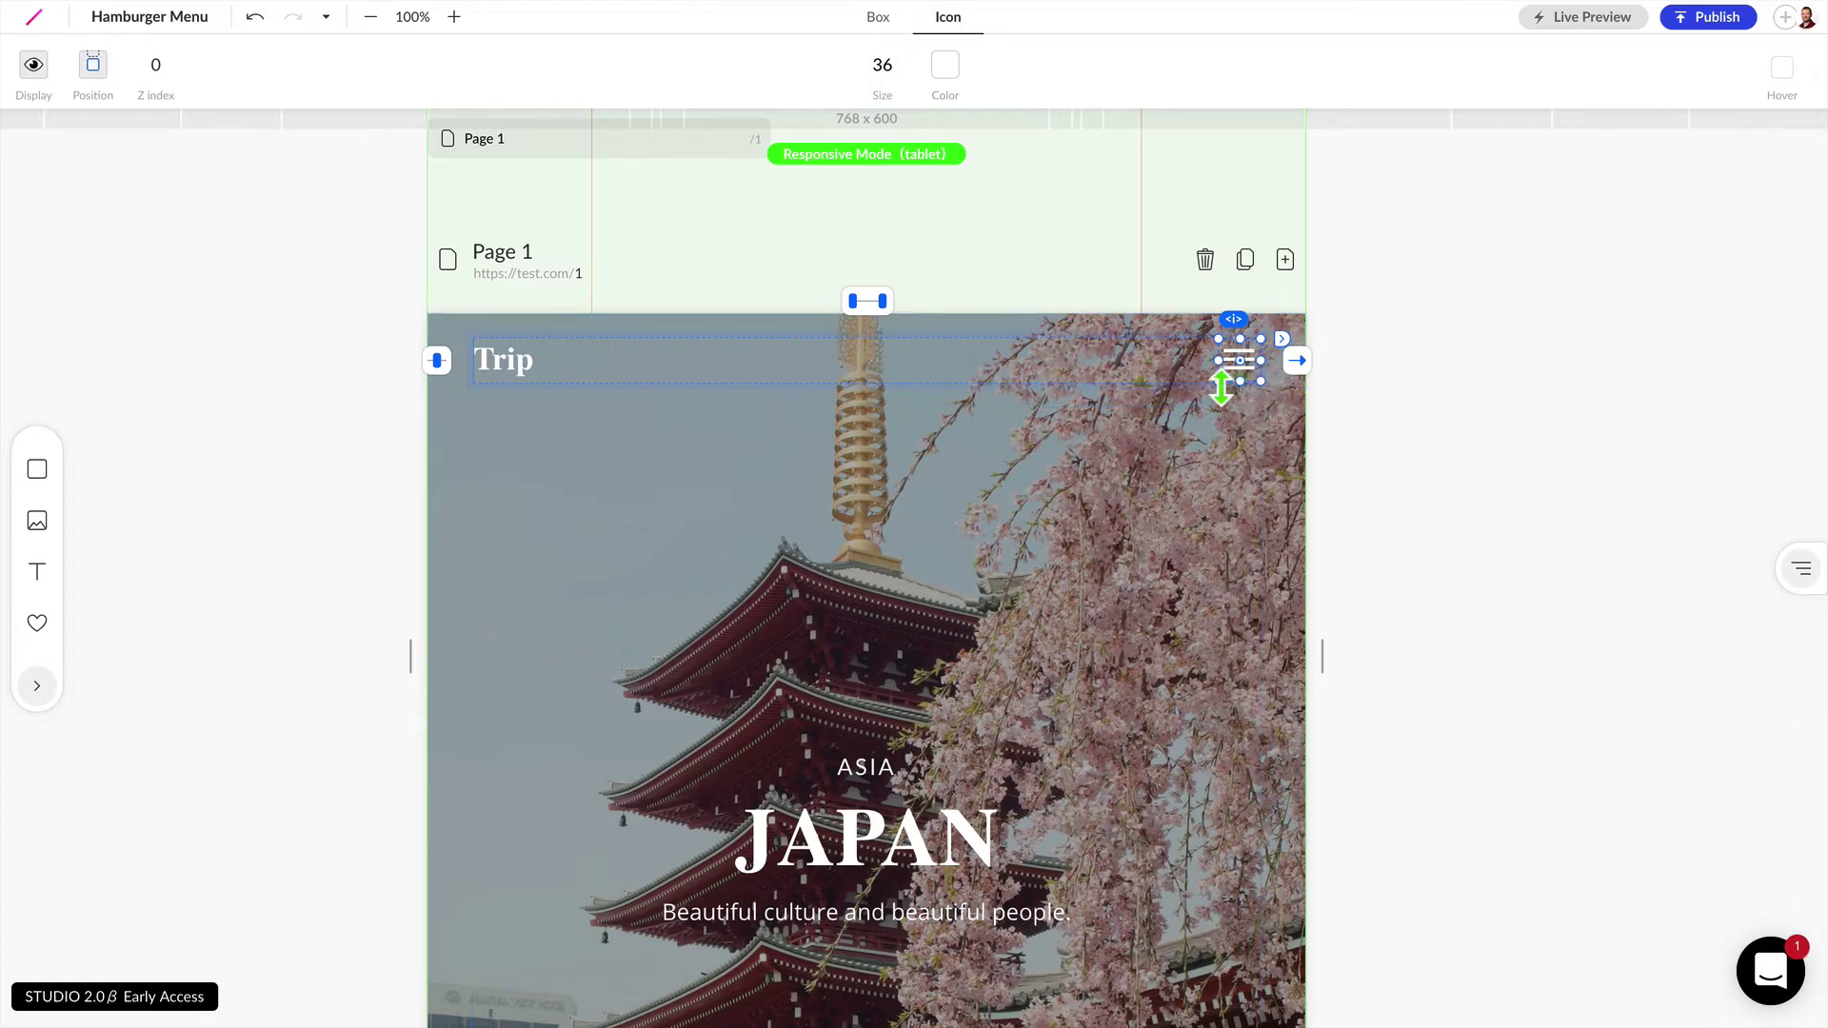
- Hide the hamburger icon on the desktop layout and resize the page width to check
click(34, 66)
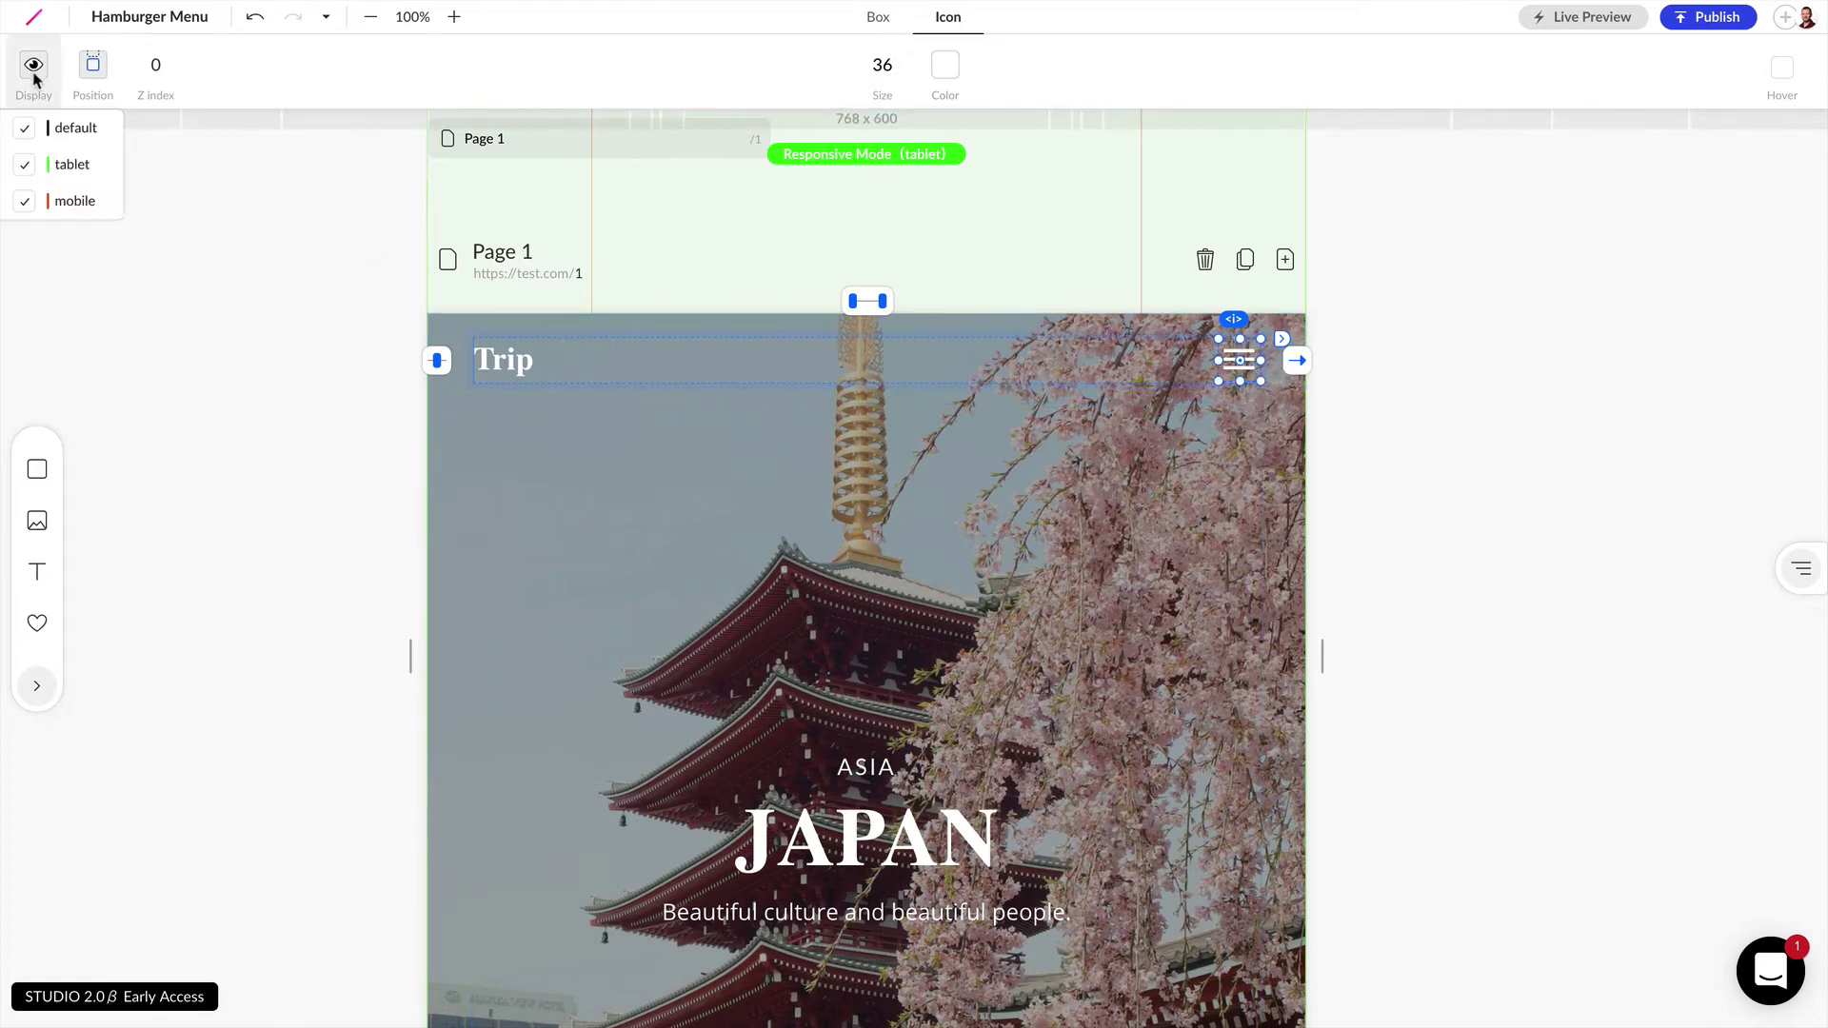
click(26, 133)
click(267, 310)
drag(1341, 675, 1302, 690)
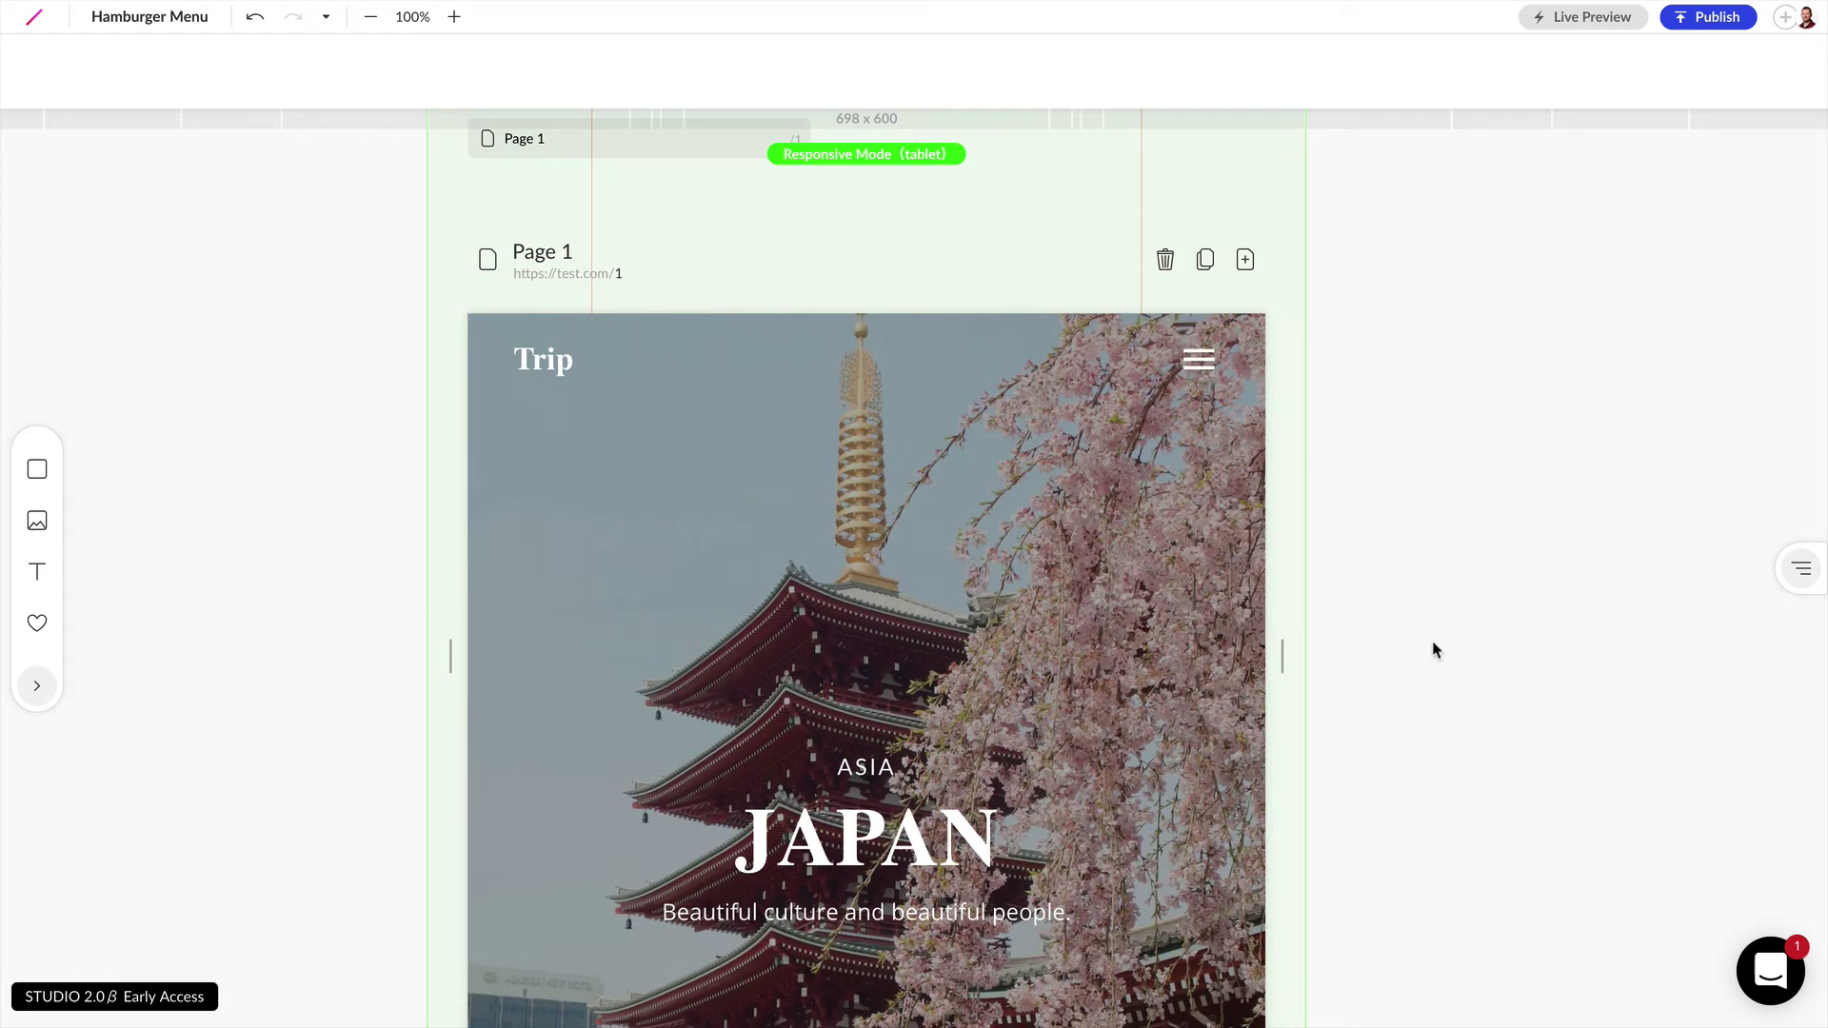
- Create a modal page titled 'Mobile Menu' with the URL slug mobile-menu
click(1245, 262)
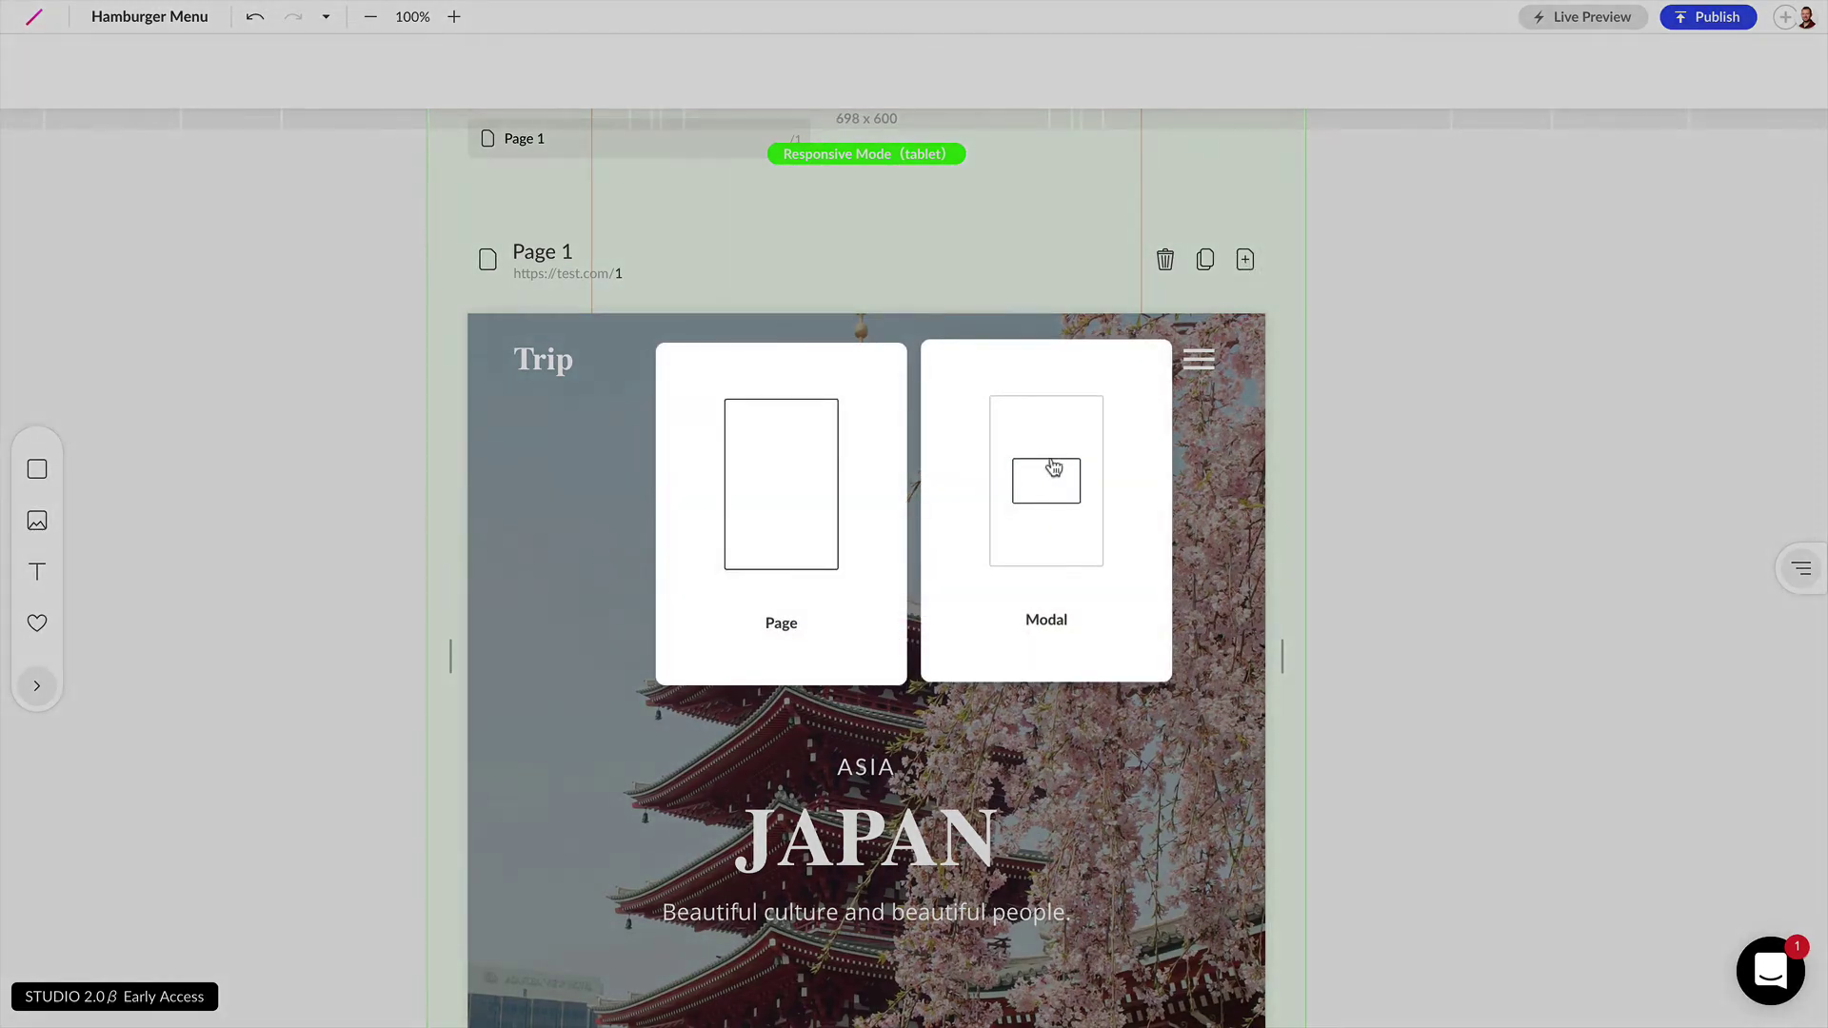
click(1060, 514)
double_click(557, 250)
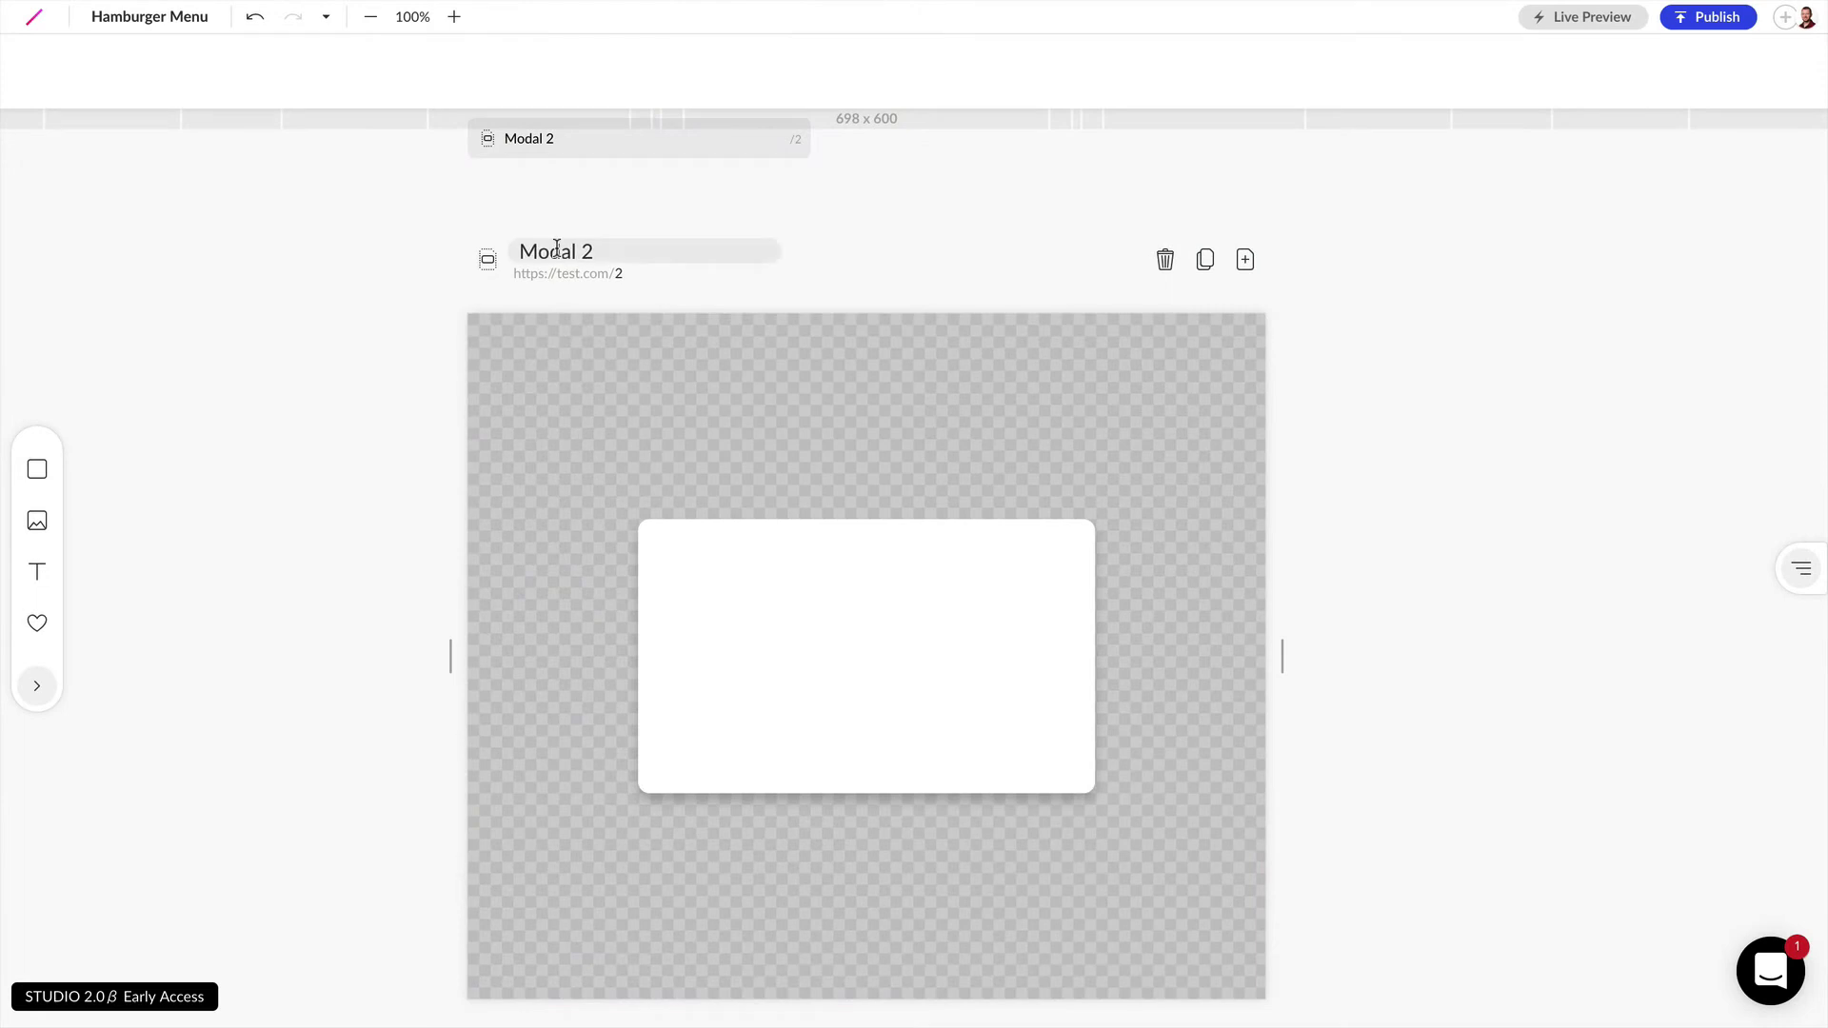
text(Mobile Menu)
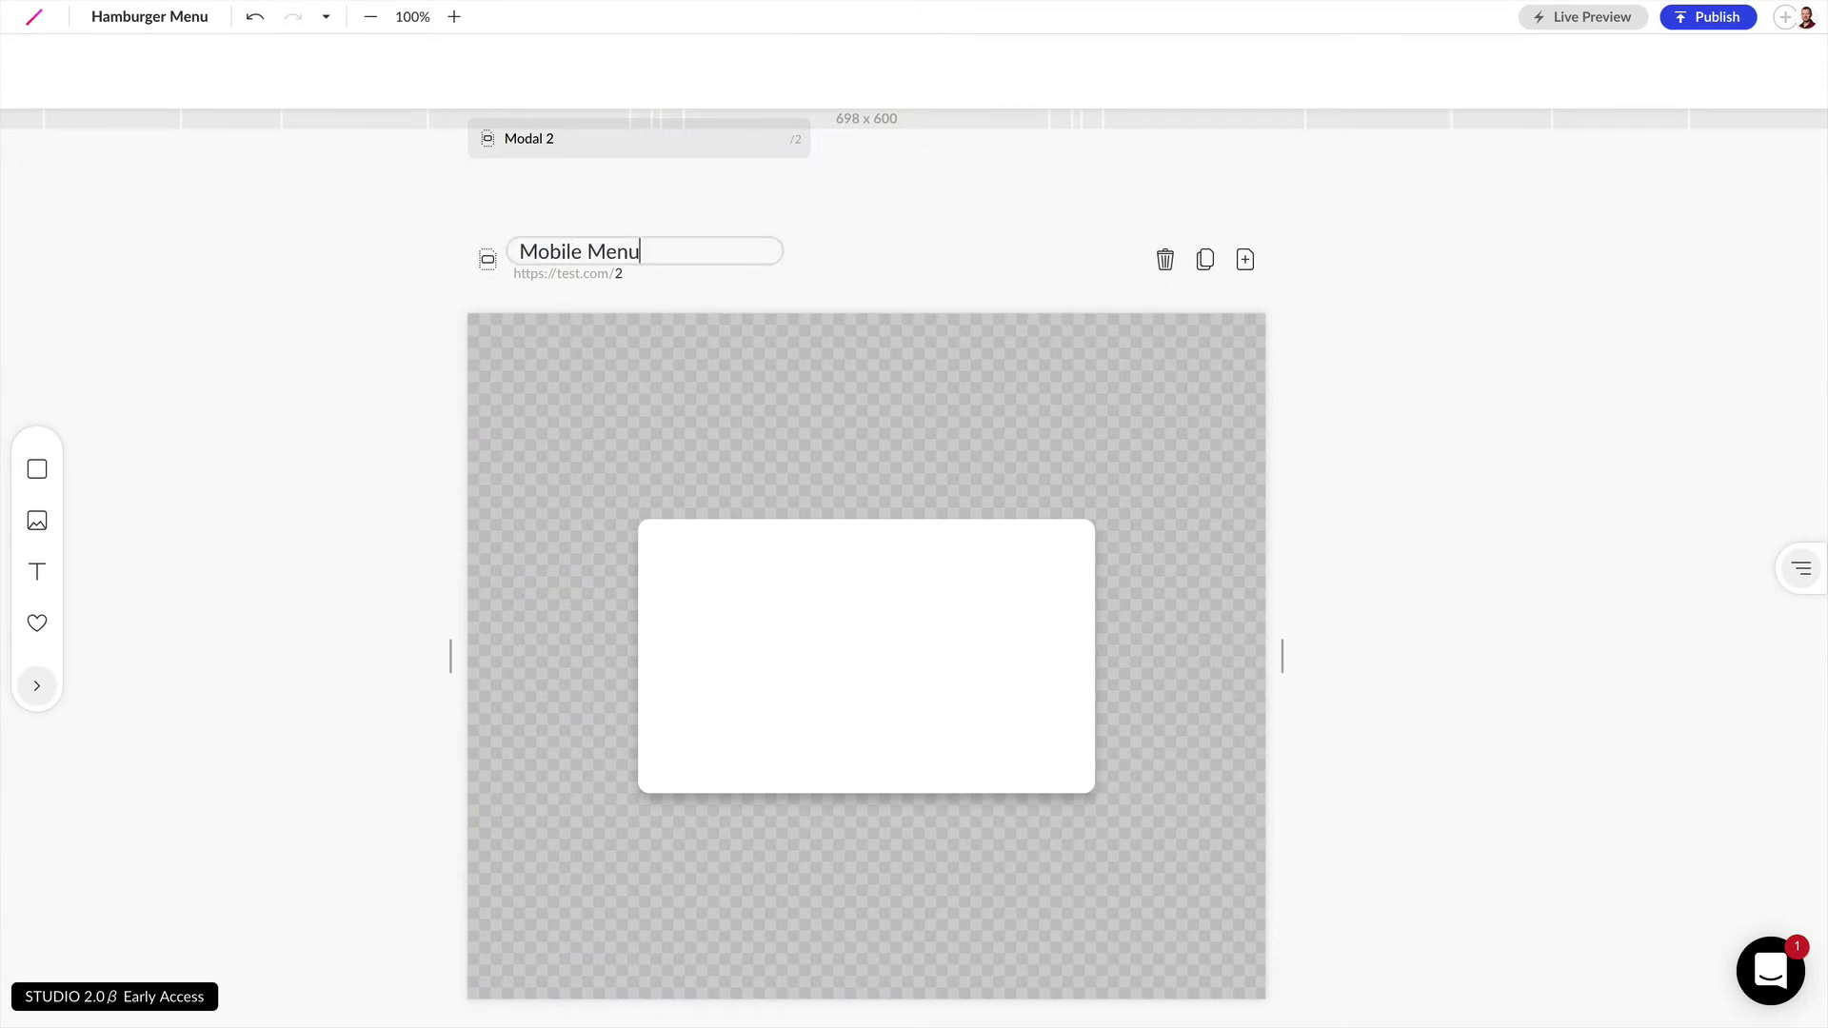
click(618, 273)
text(mobile-m)
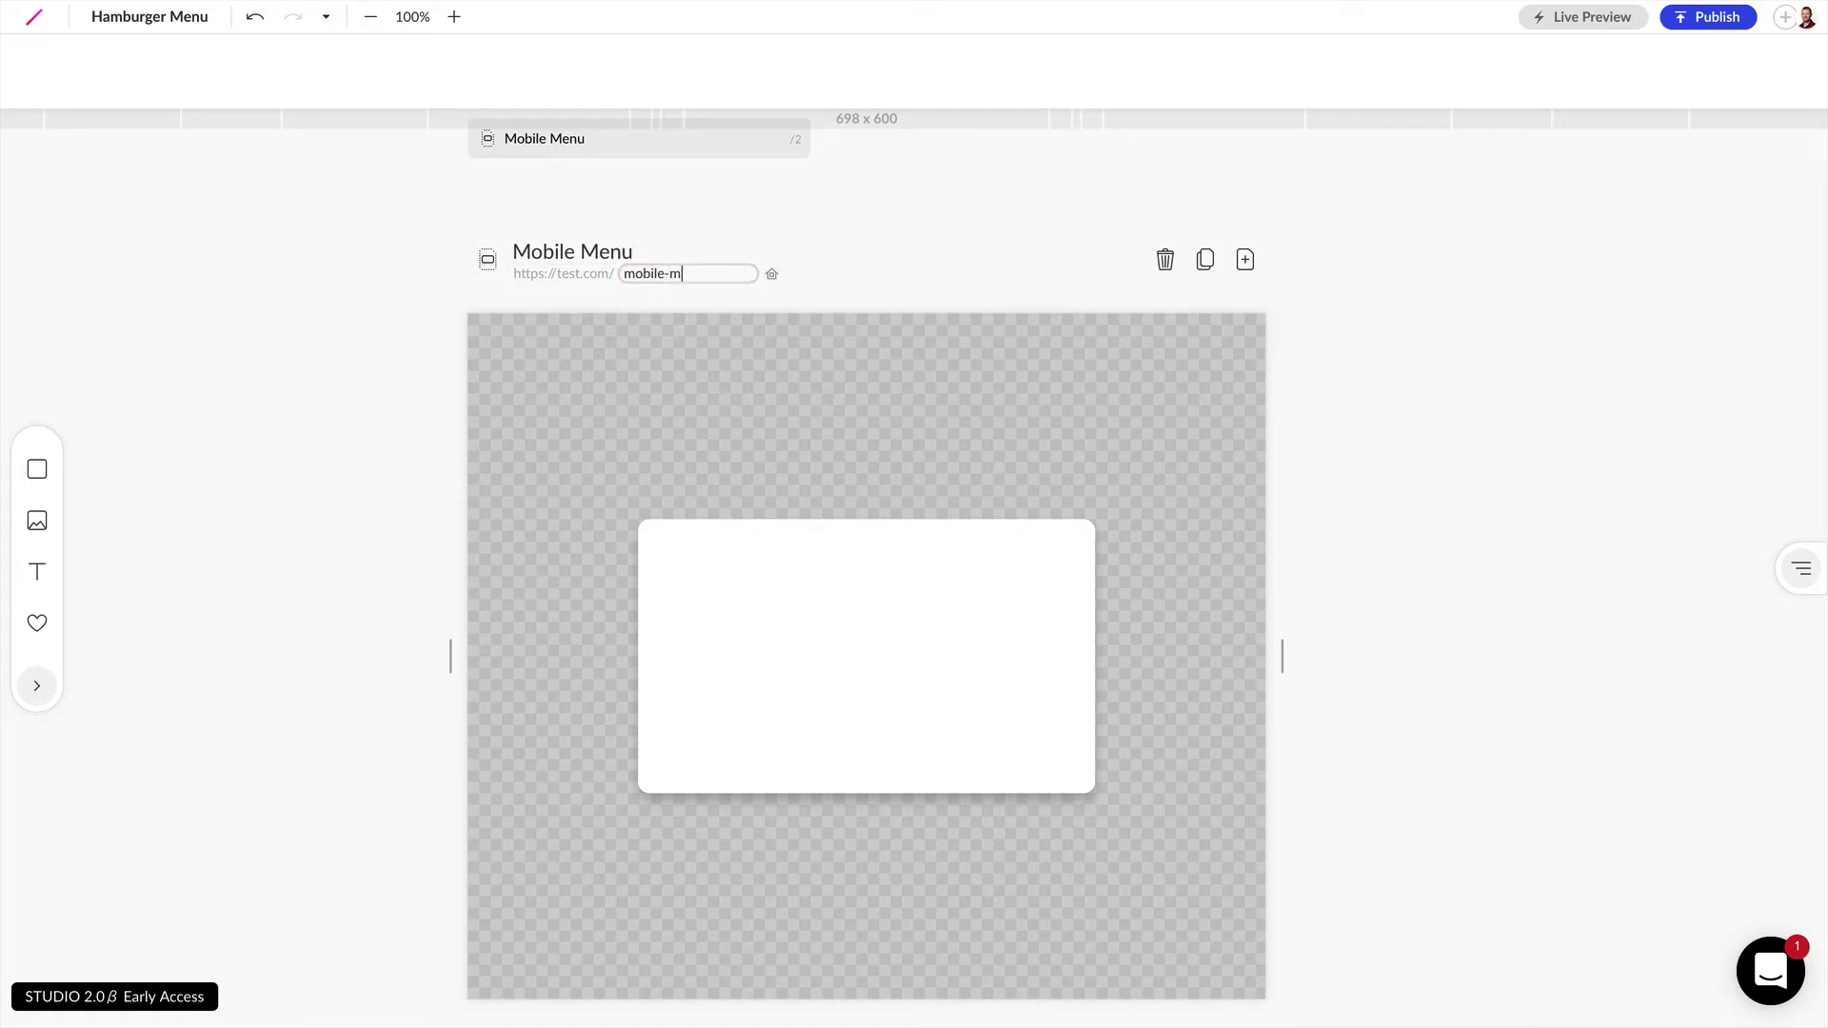
text(enu)
click(1486, 553)
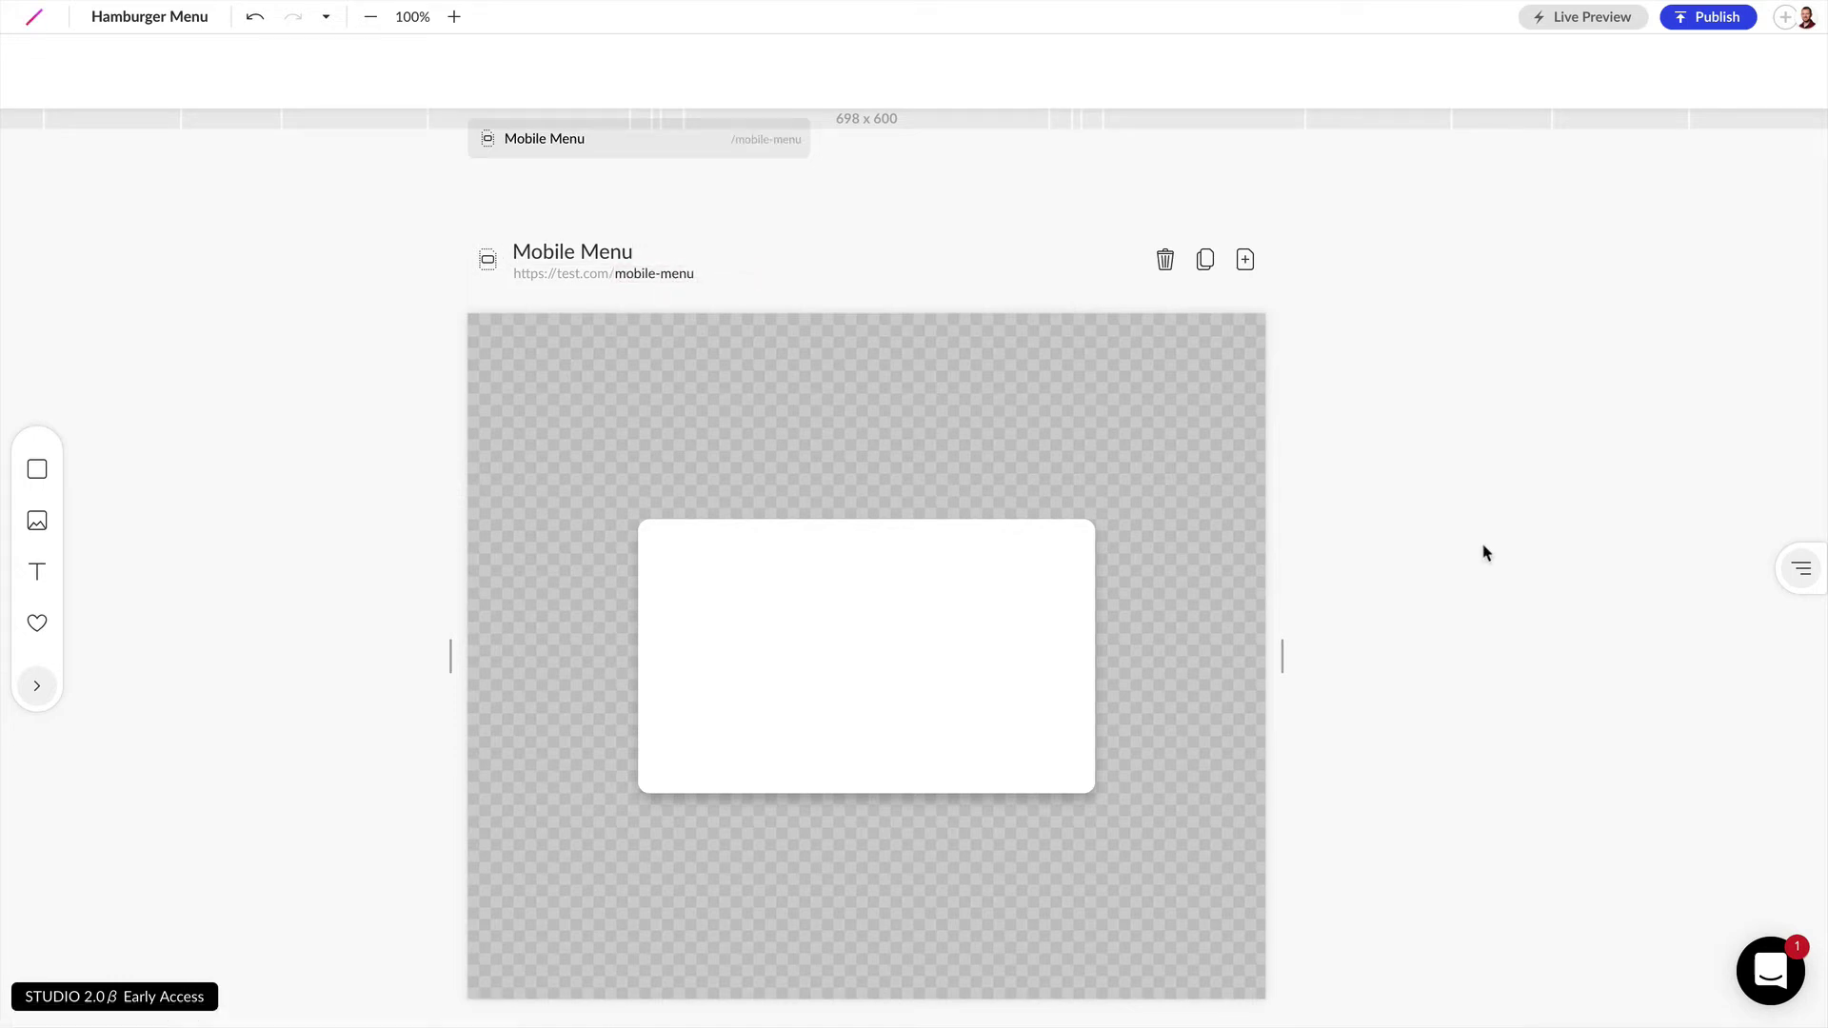
- Move the white box flush into the modal's top-right corner and stretch it into a tall panel
click(967, 644)
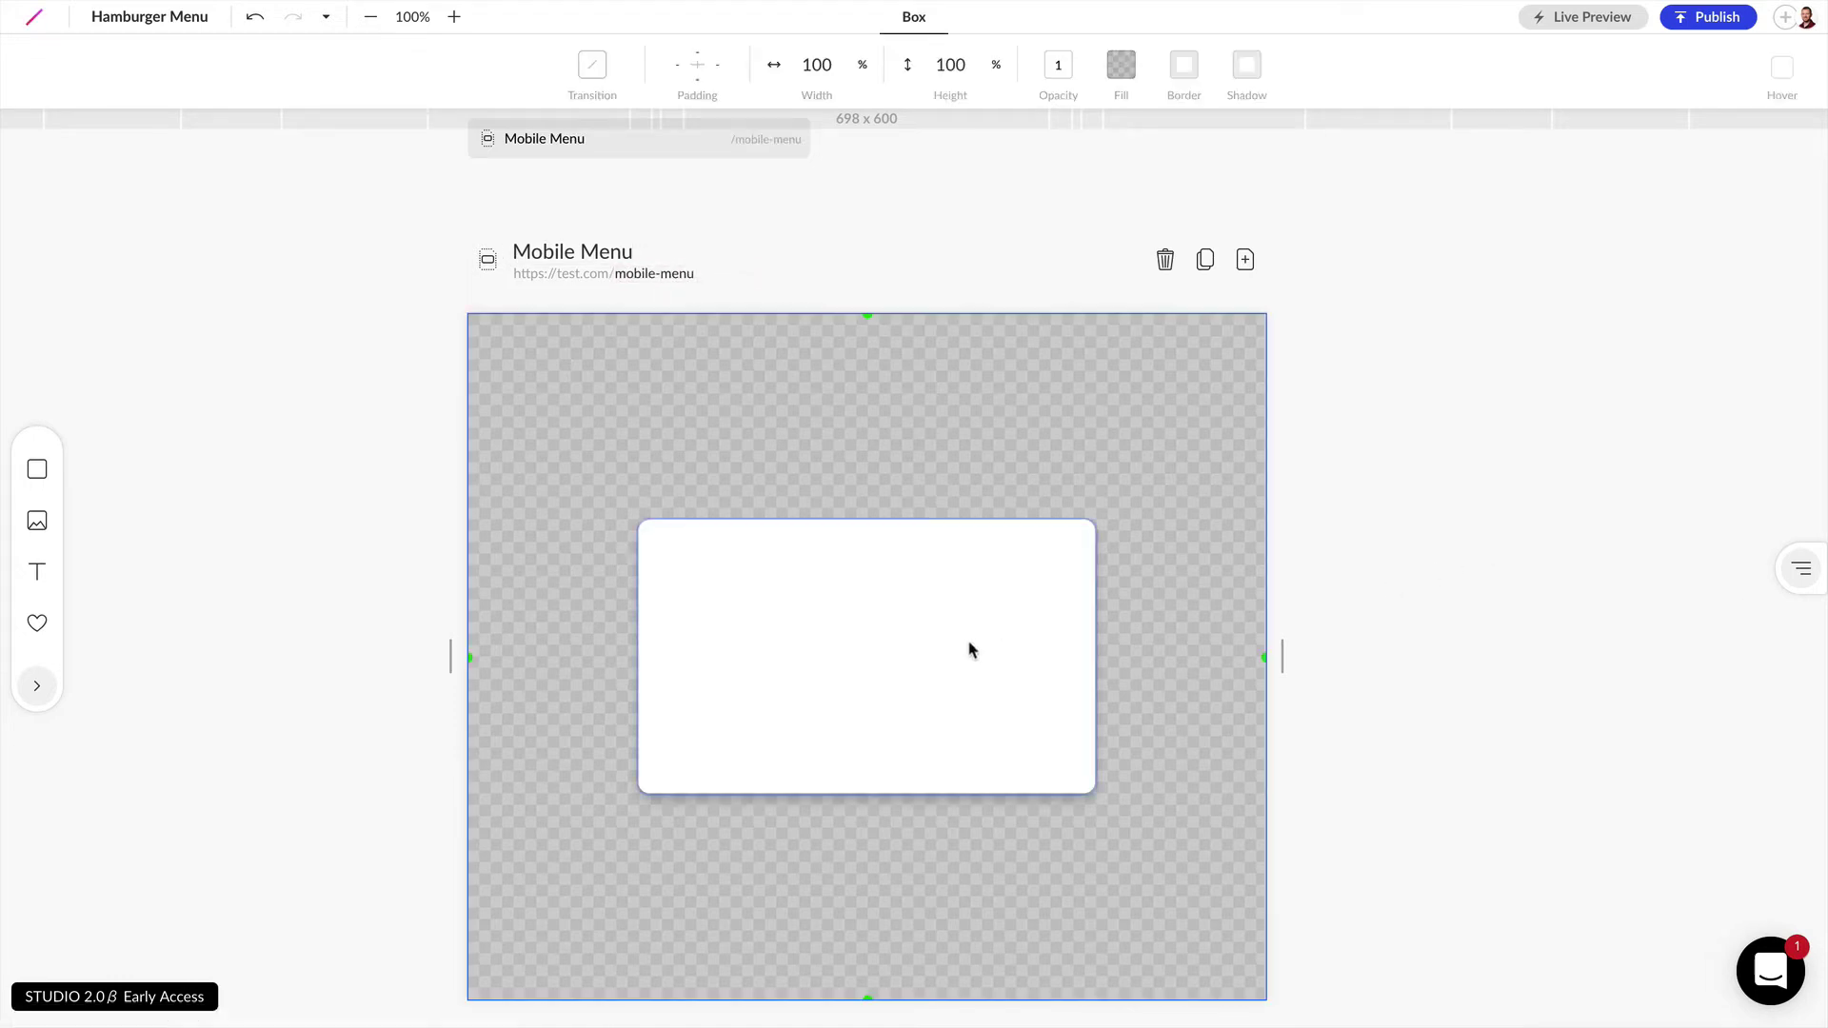
click(956, 640)
drag(817, 663, 1016, 481)
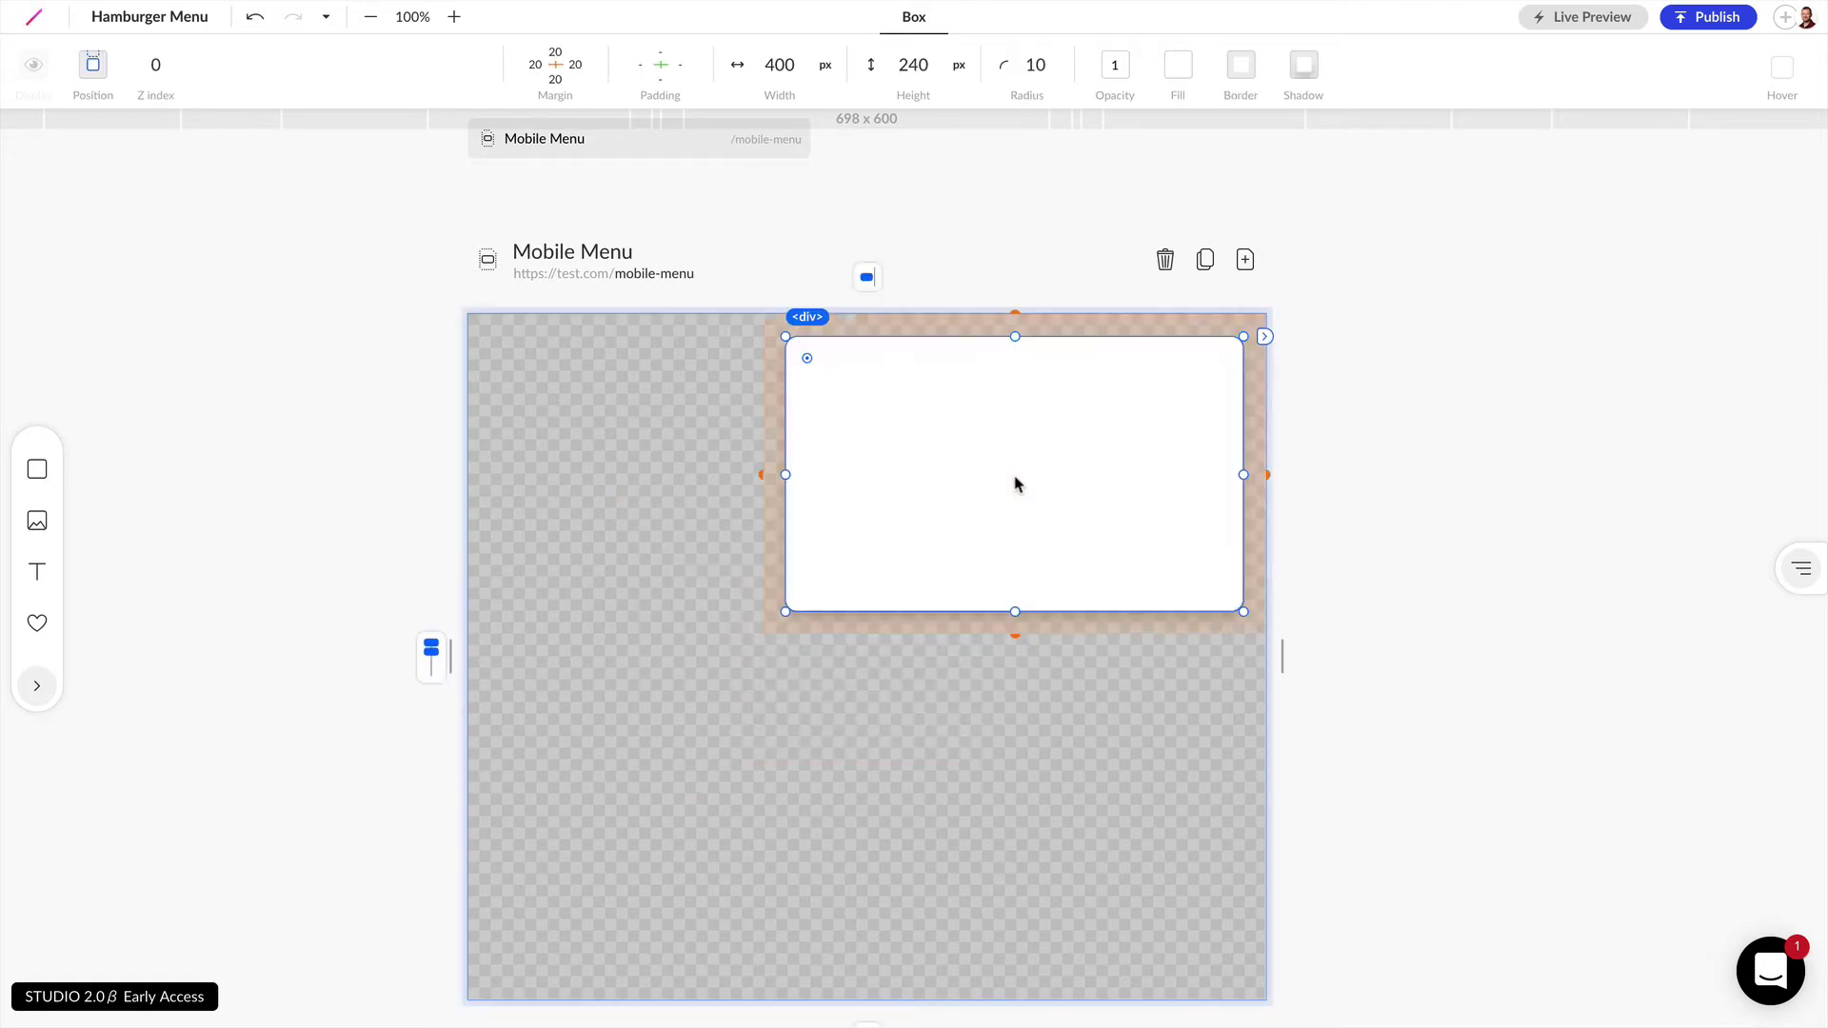
drag(1274, 488, 1224, 490)
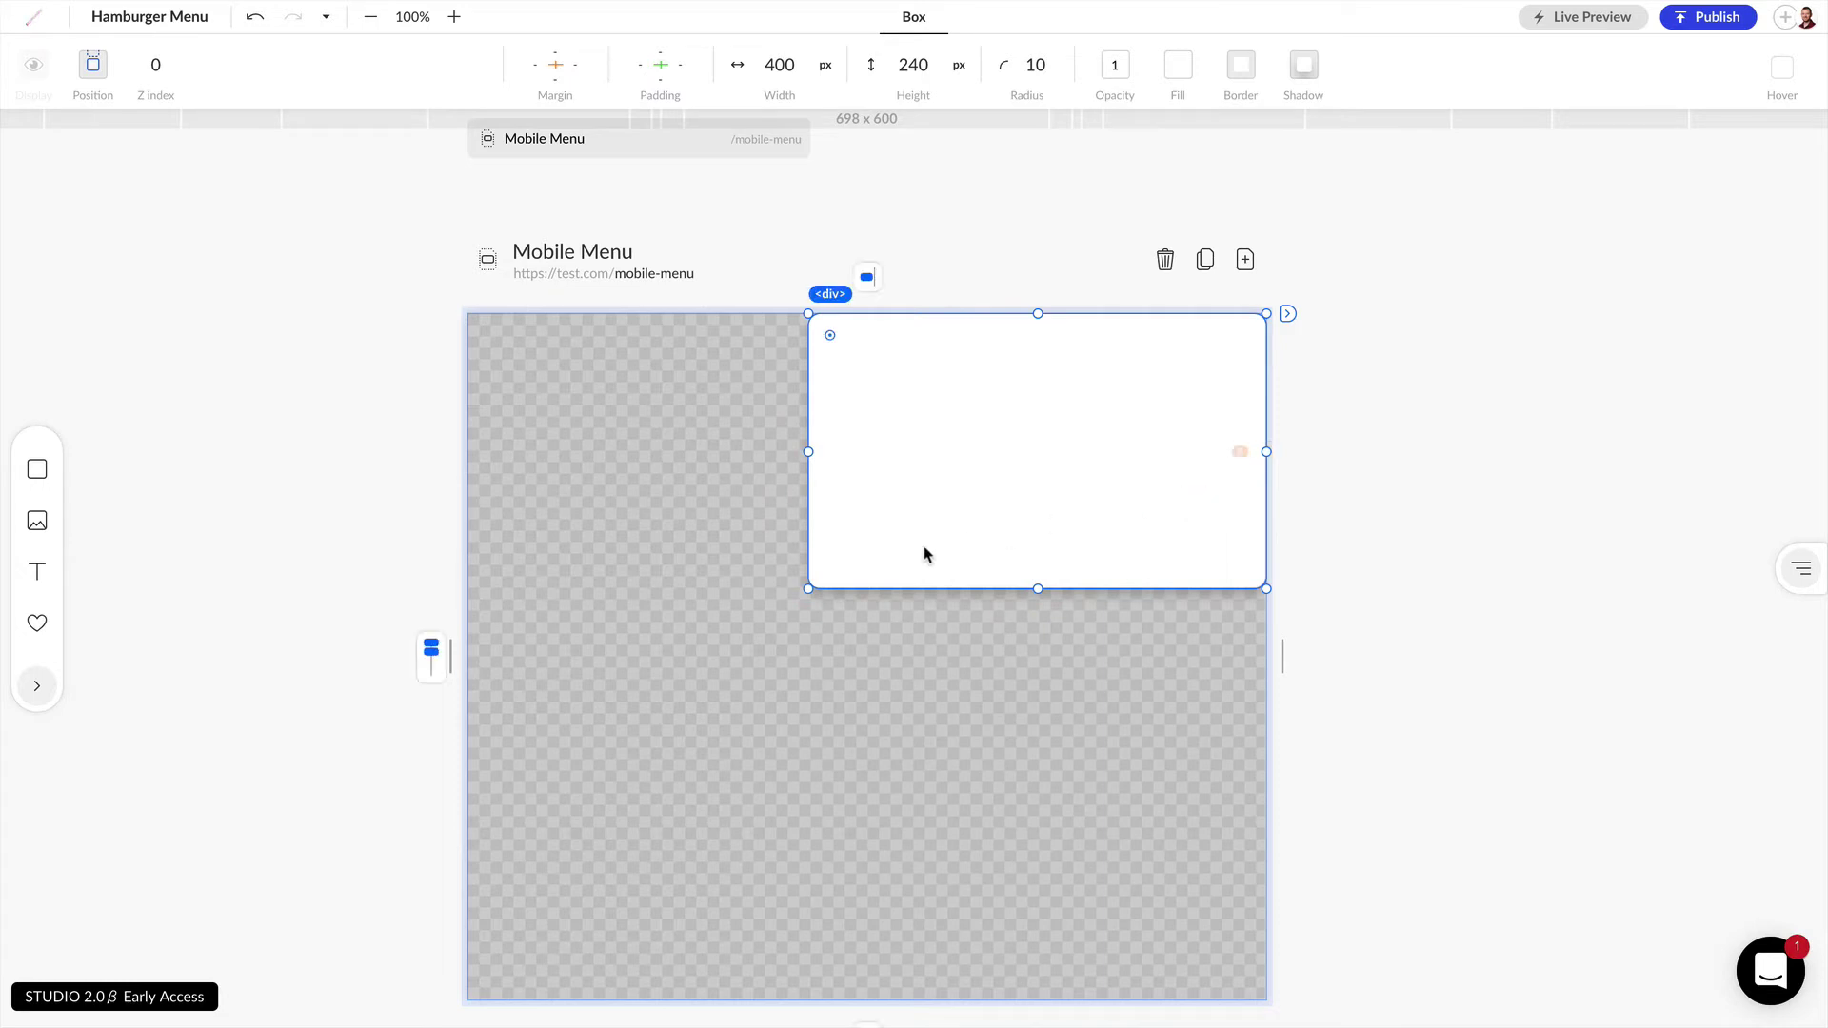
drag(820, 603, 1037, 802)
- Size the panel to 200 px wide and 400 px tall, then add a text element inside
double_click(773, 65)
text(200)
double_click(923, 63)
text(400)
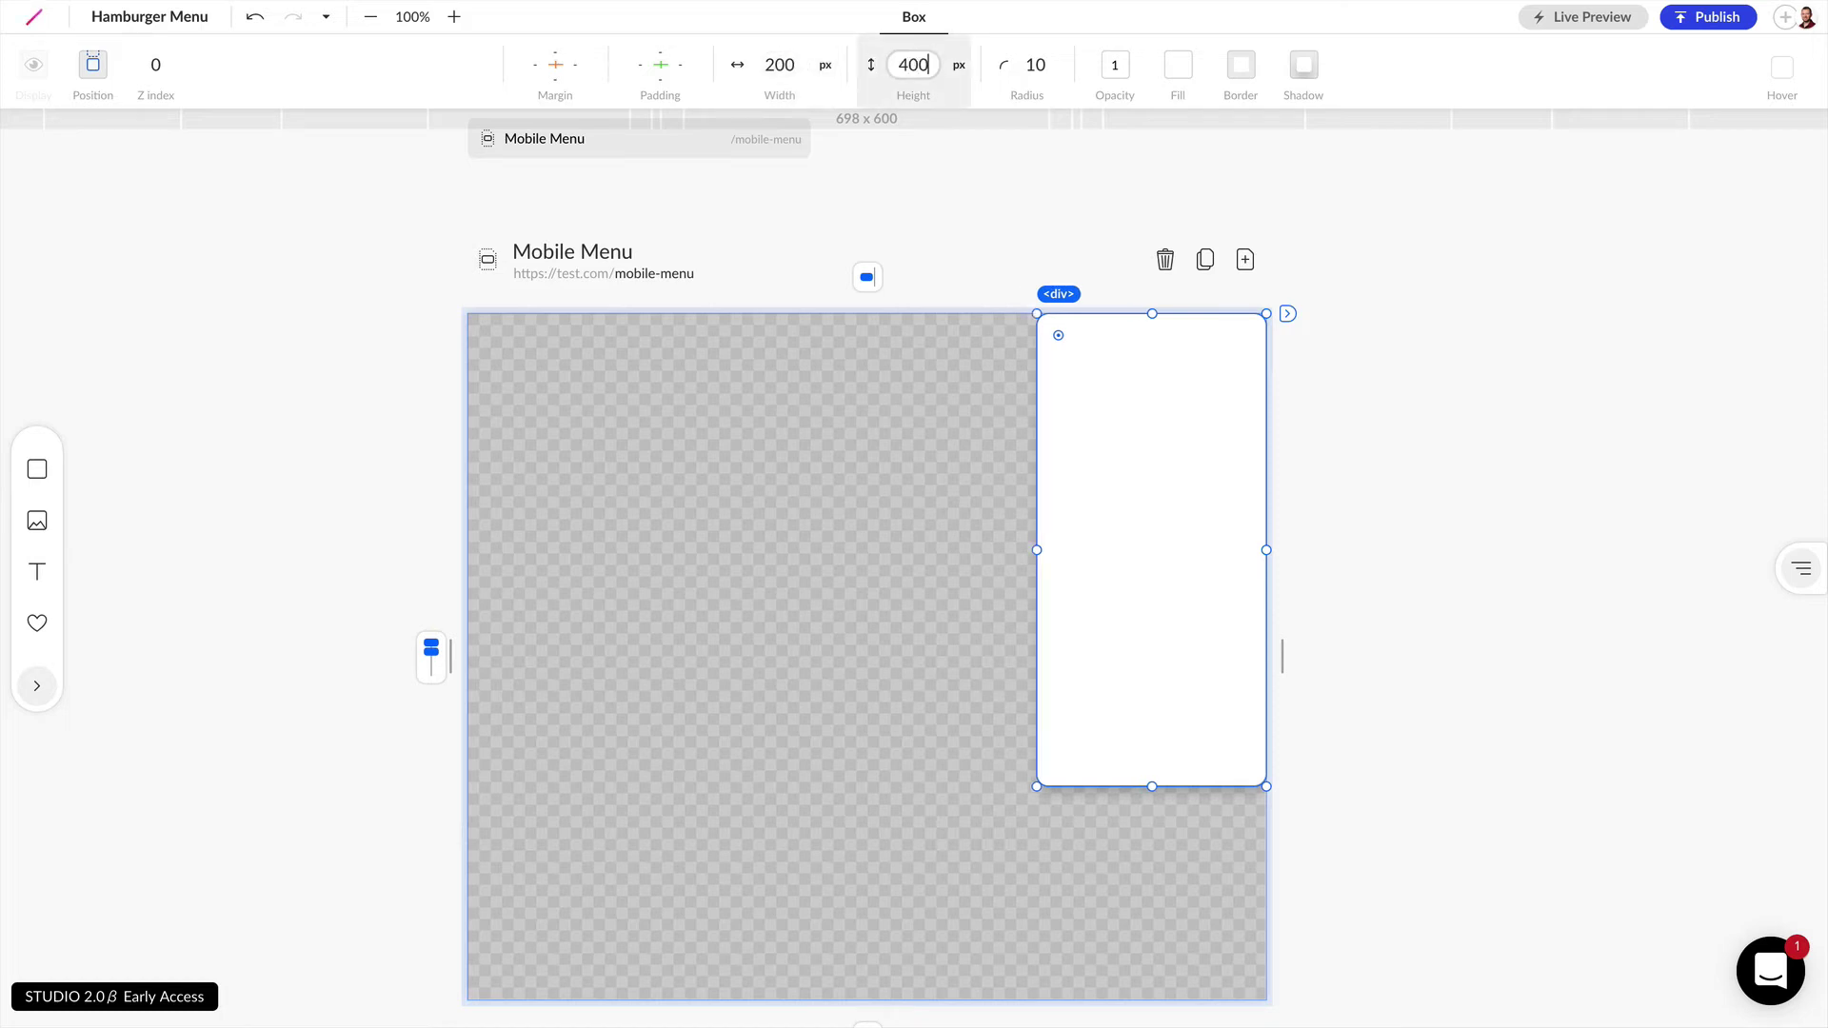
key(Return)
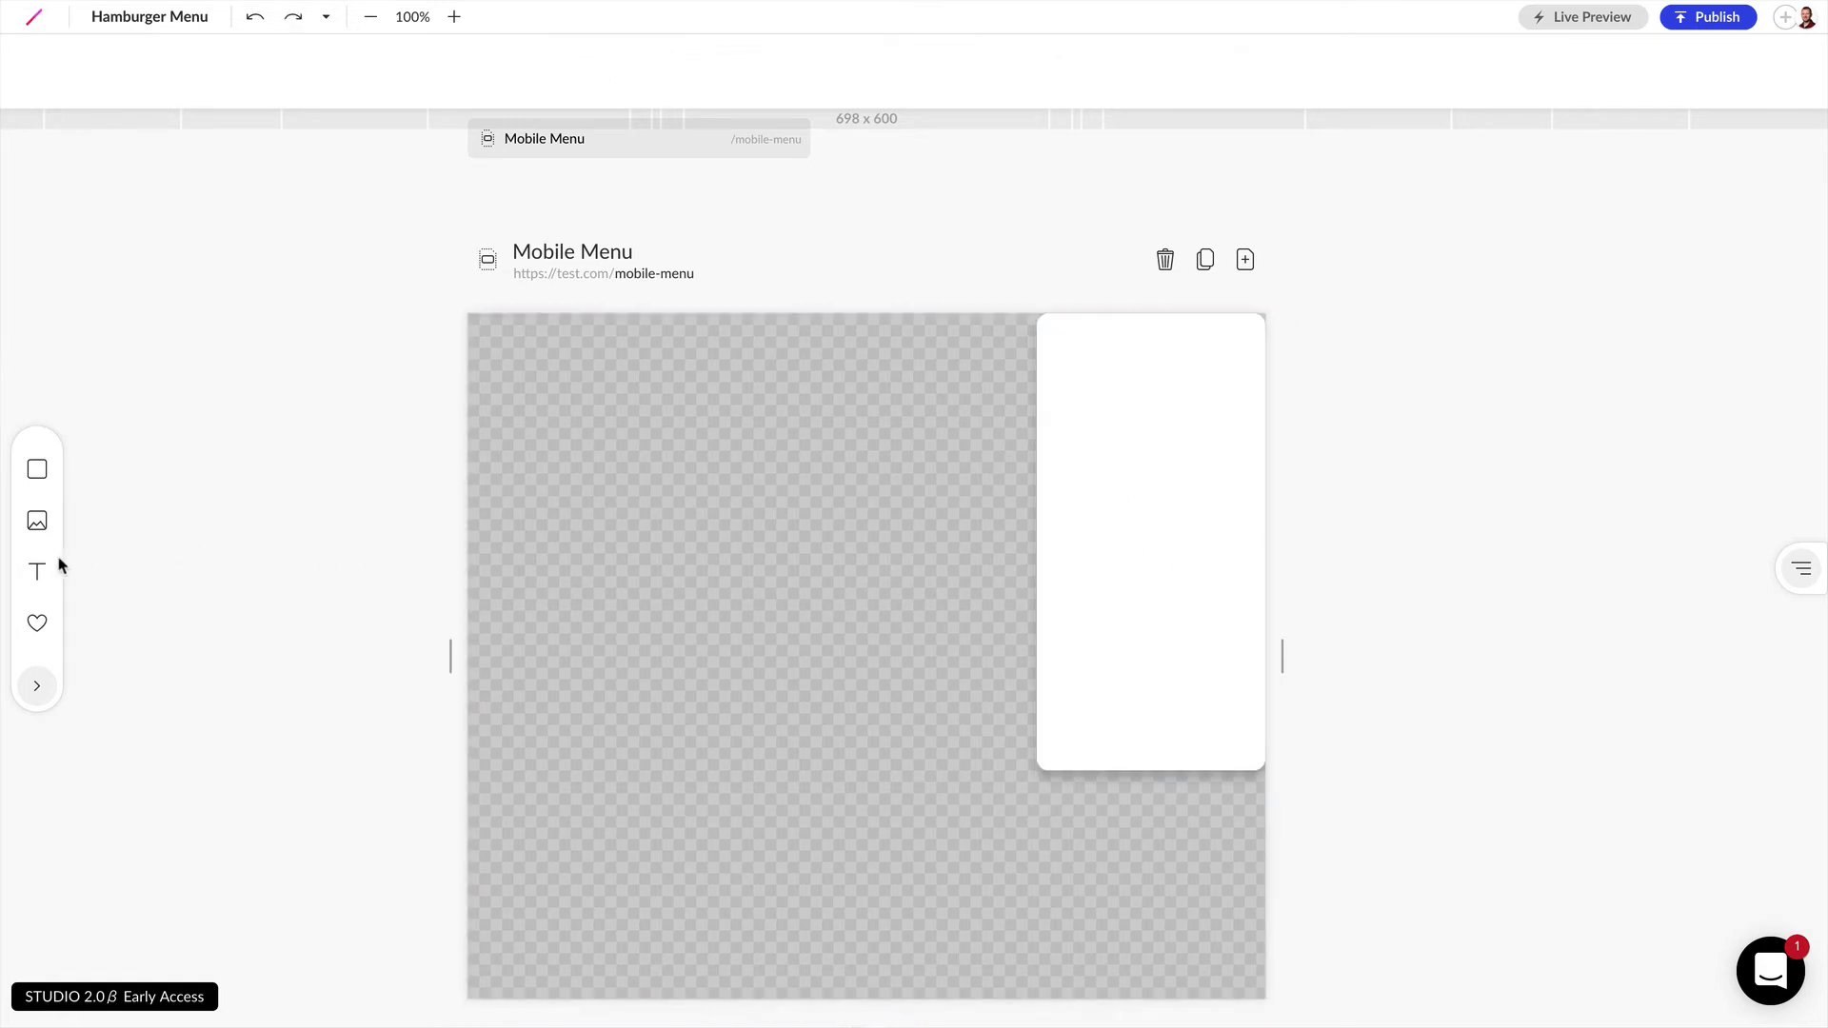
drag(37, 572, 1159, 620)
- Duplicate the Type Something text so the panel holds five text items
click(1098, 457)
click(1086, 554)
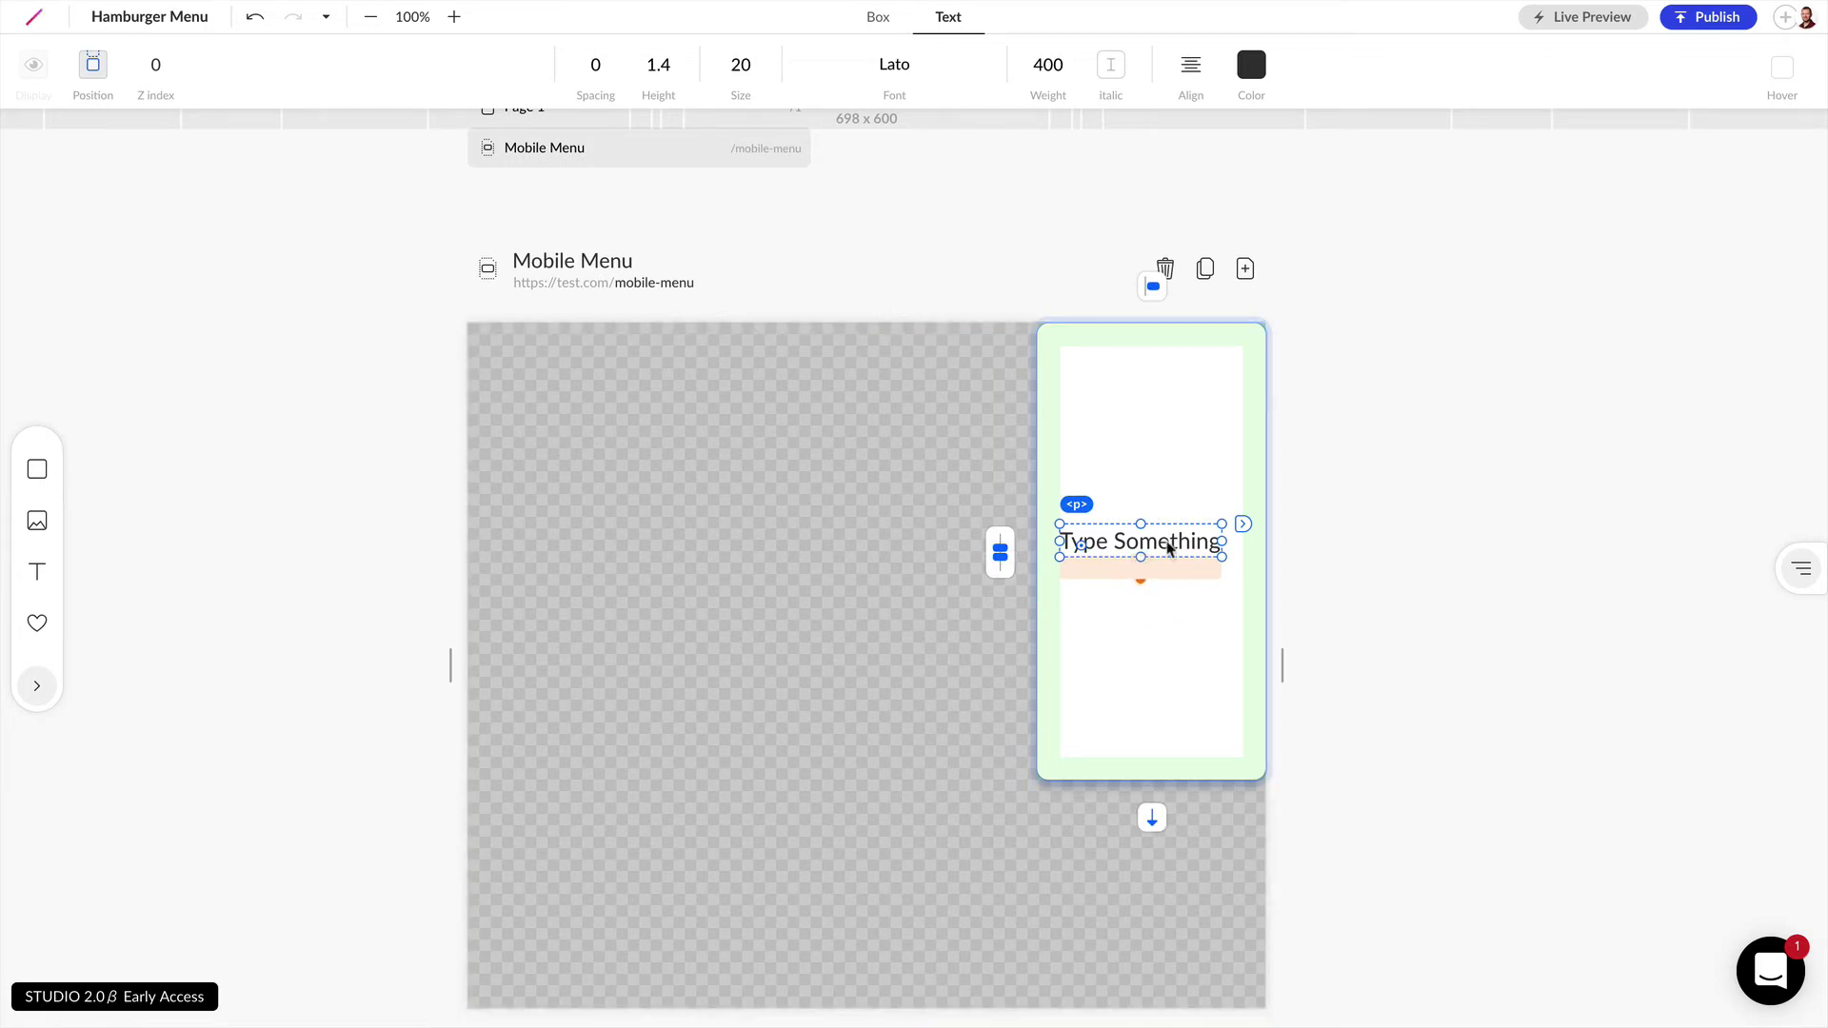
key(super+c)
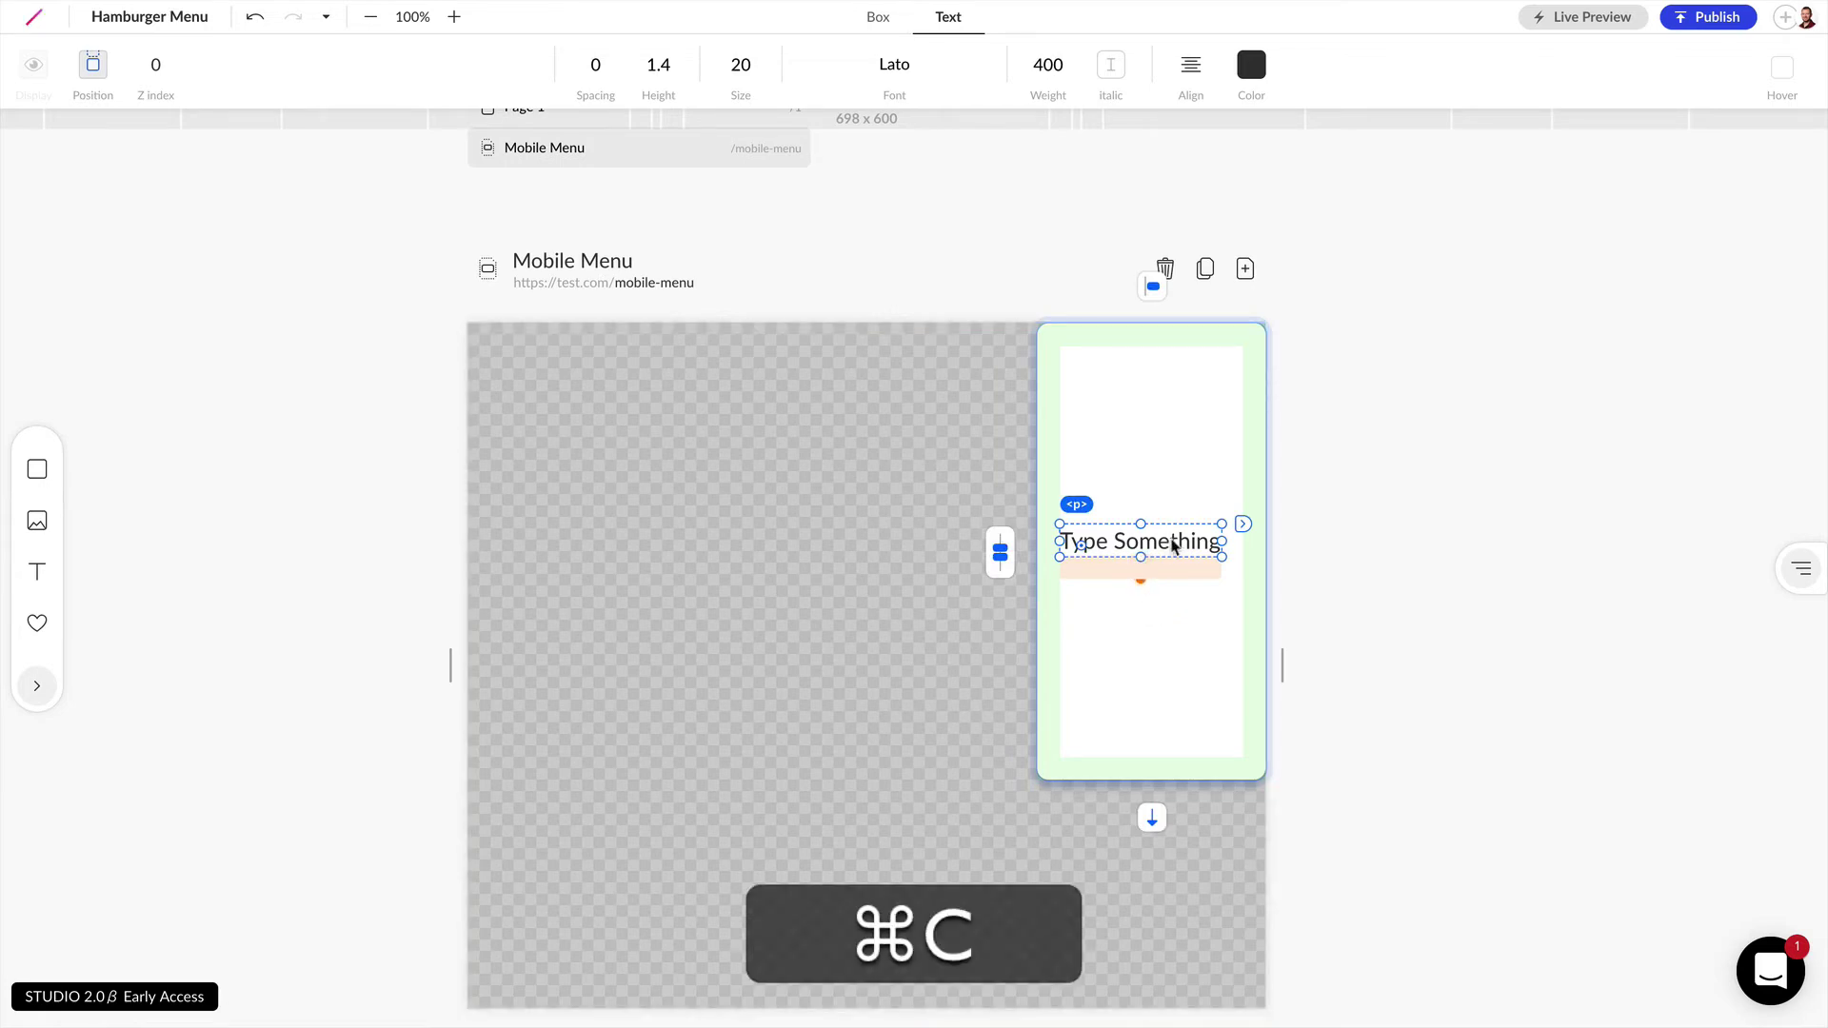
key(super+v)
key(super+v)
key(super+v)
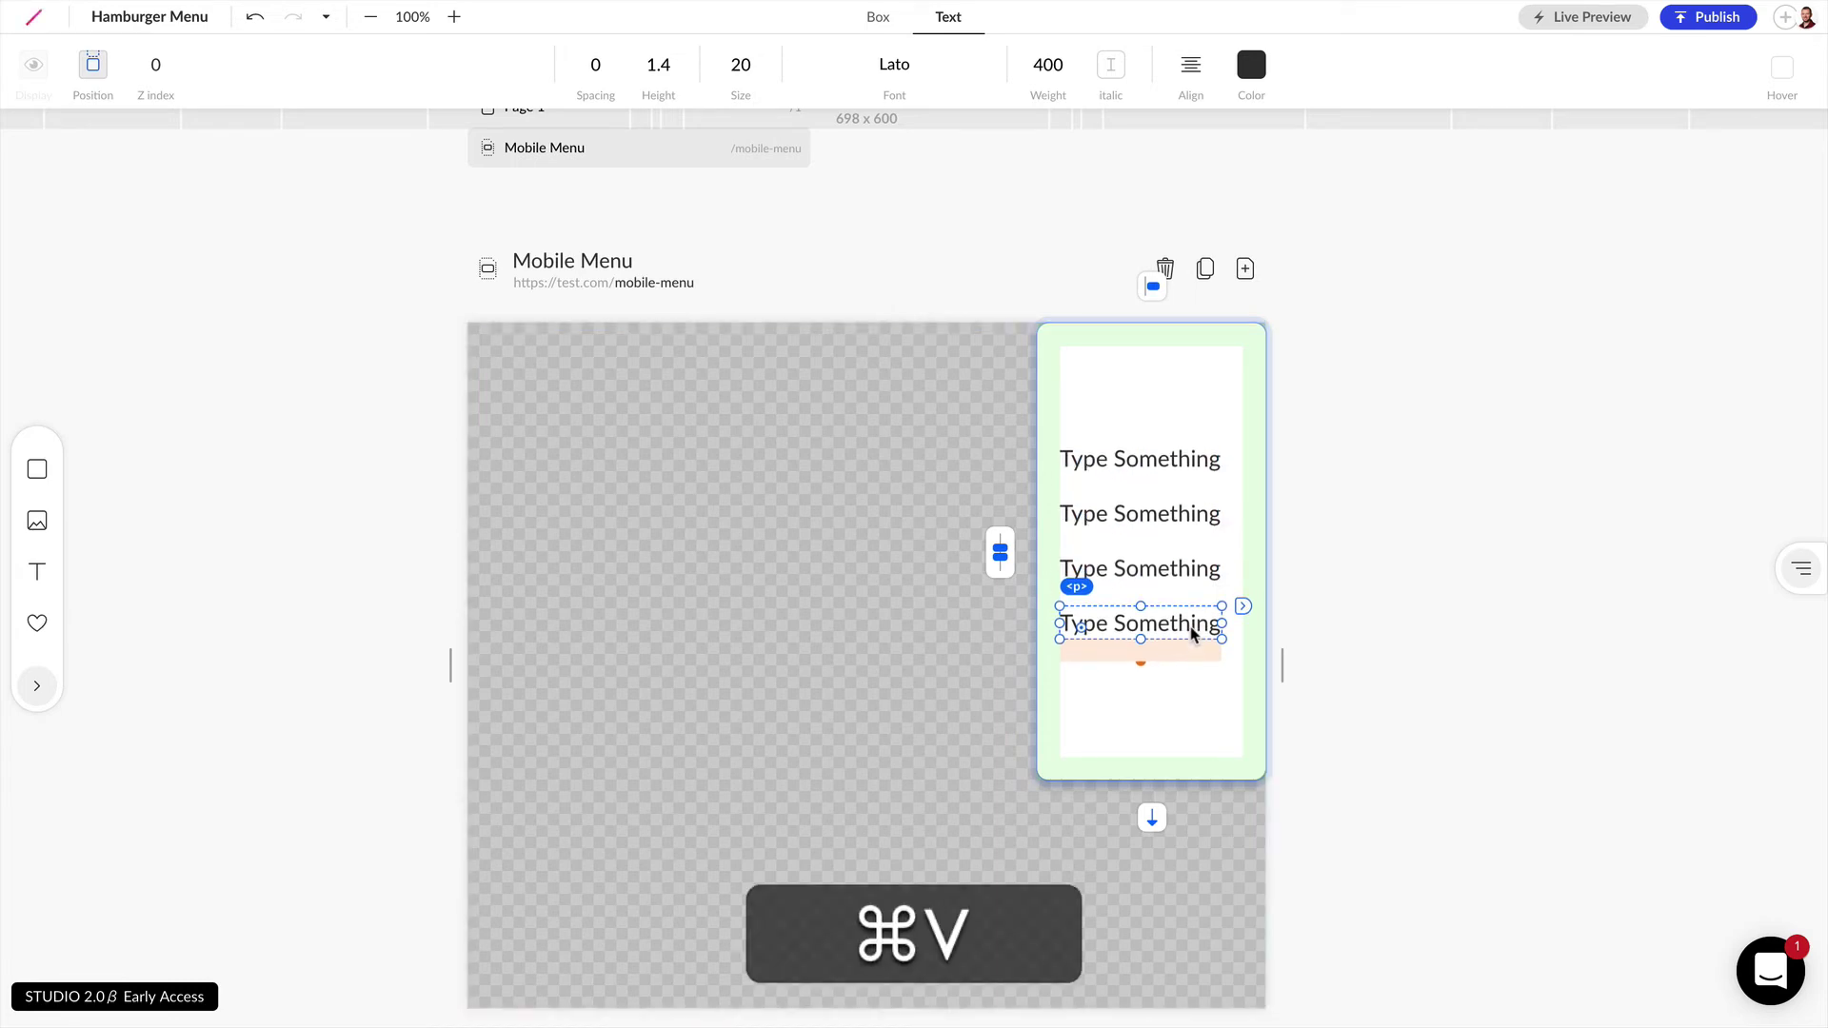
key(super+v)
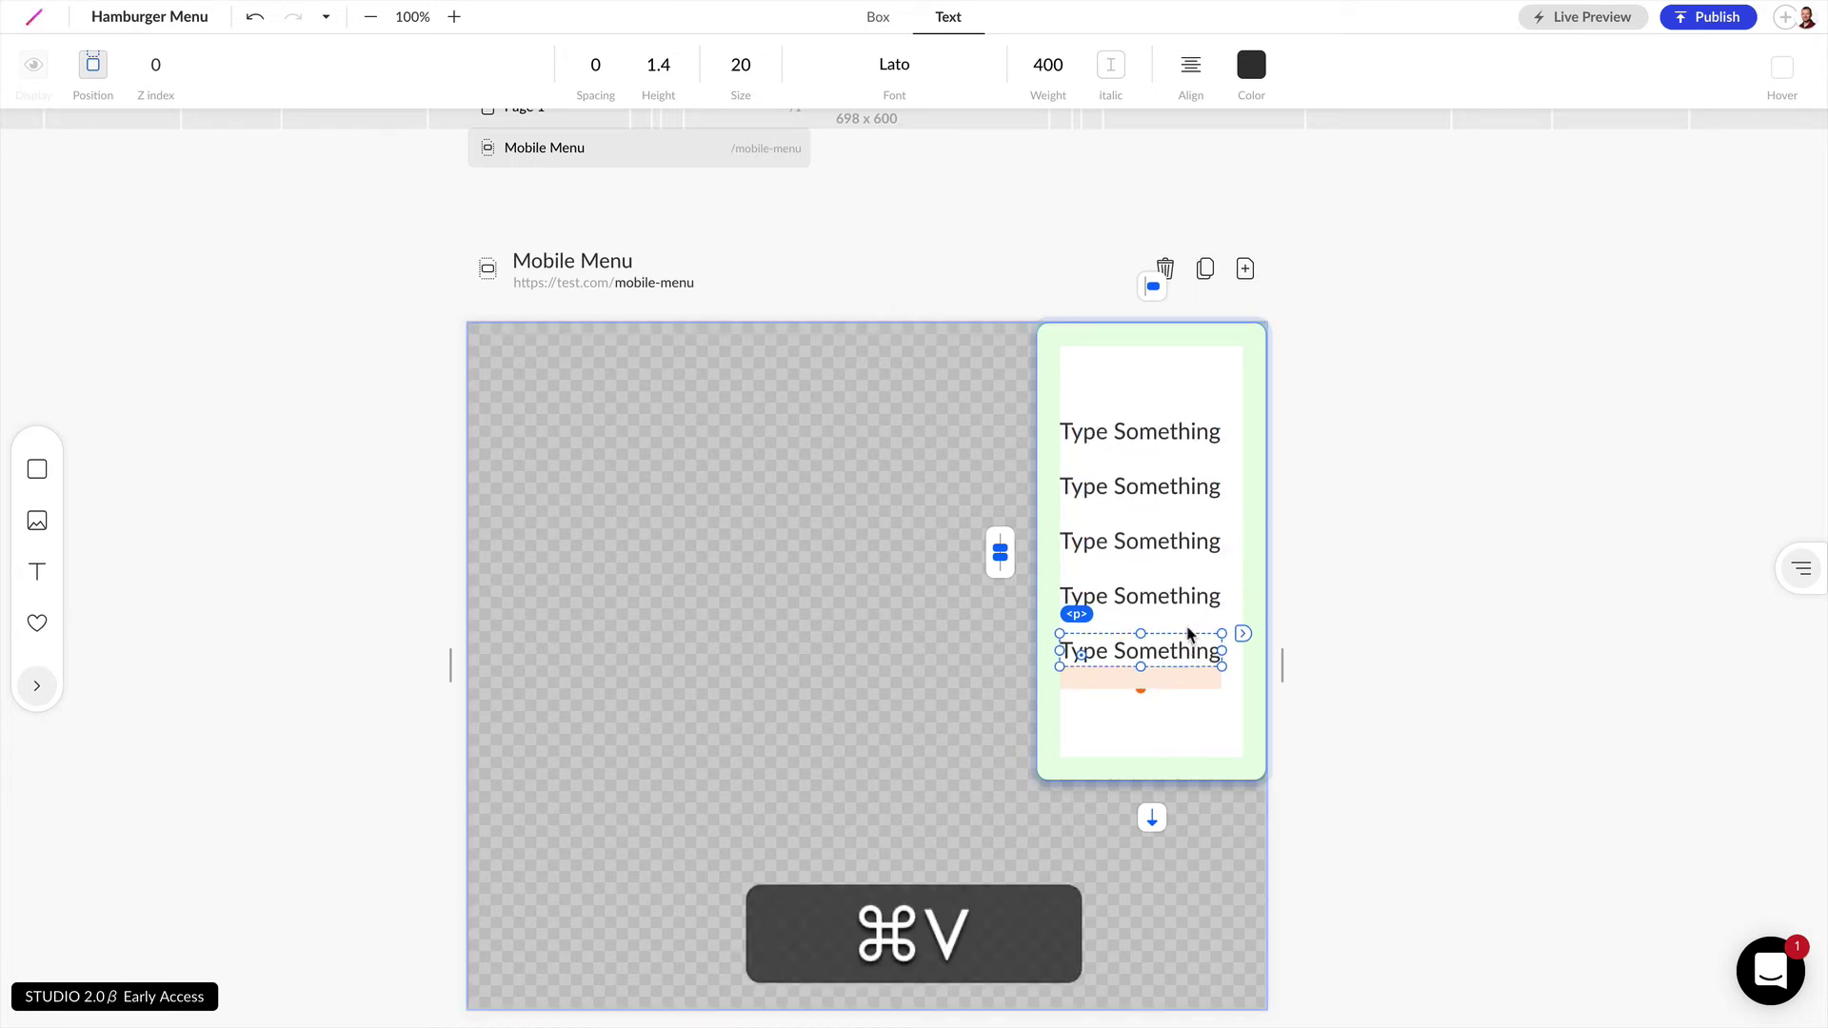
- Retitle the first three items Home, Destinations and Gallery
click(1105, 434)
double_click(1103, 432)
text(Home)
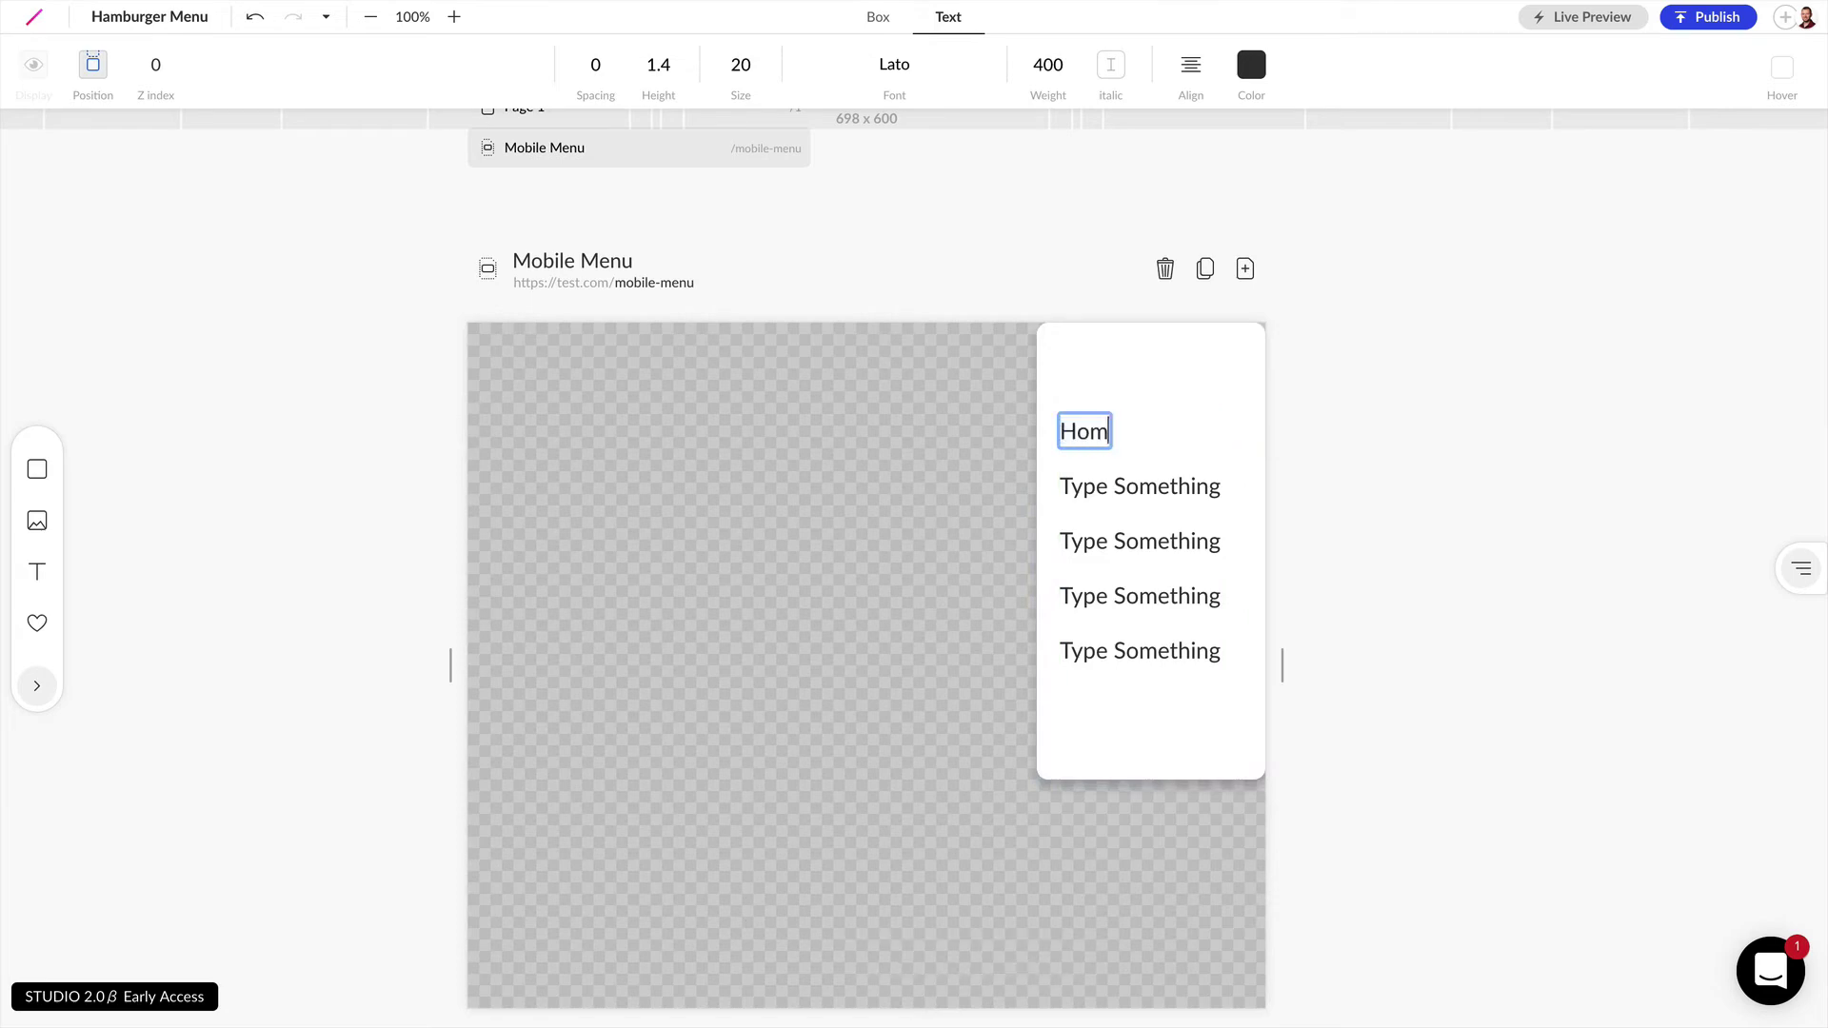
double_click(1126, 487)
text(Destinations)
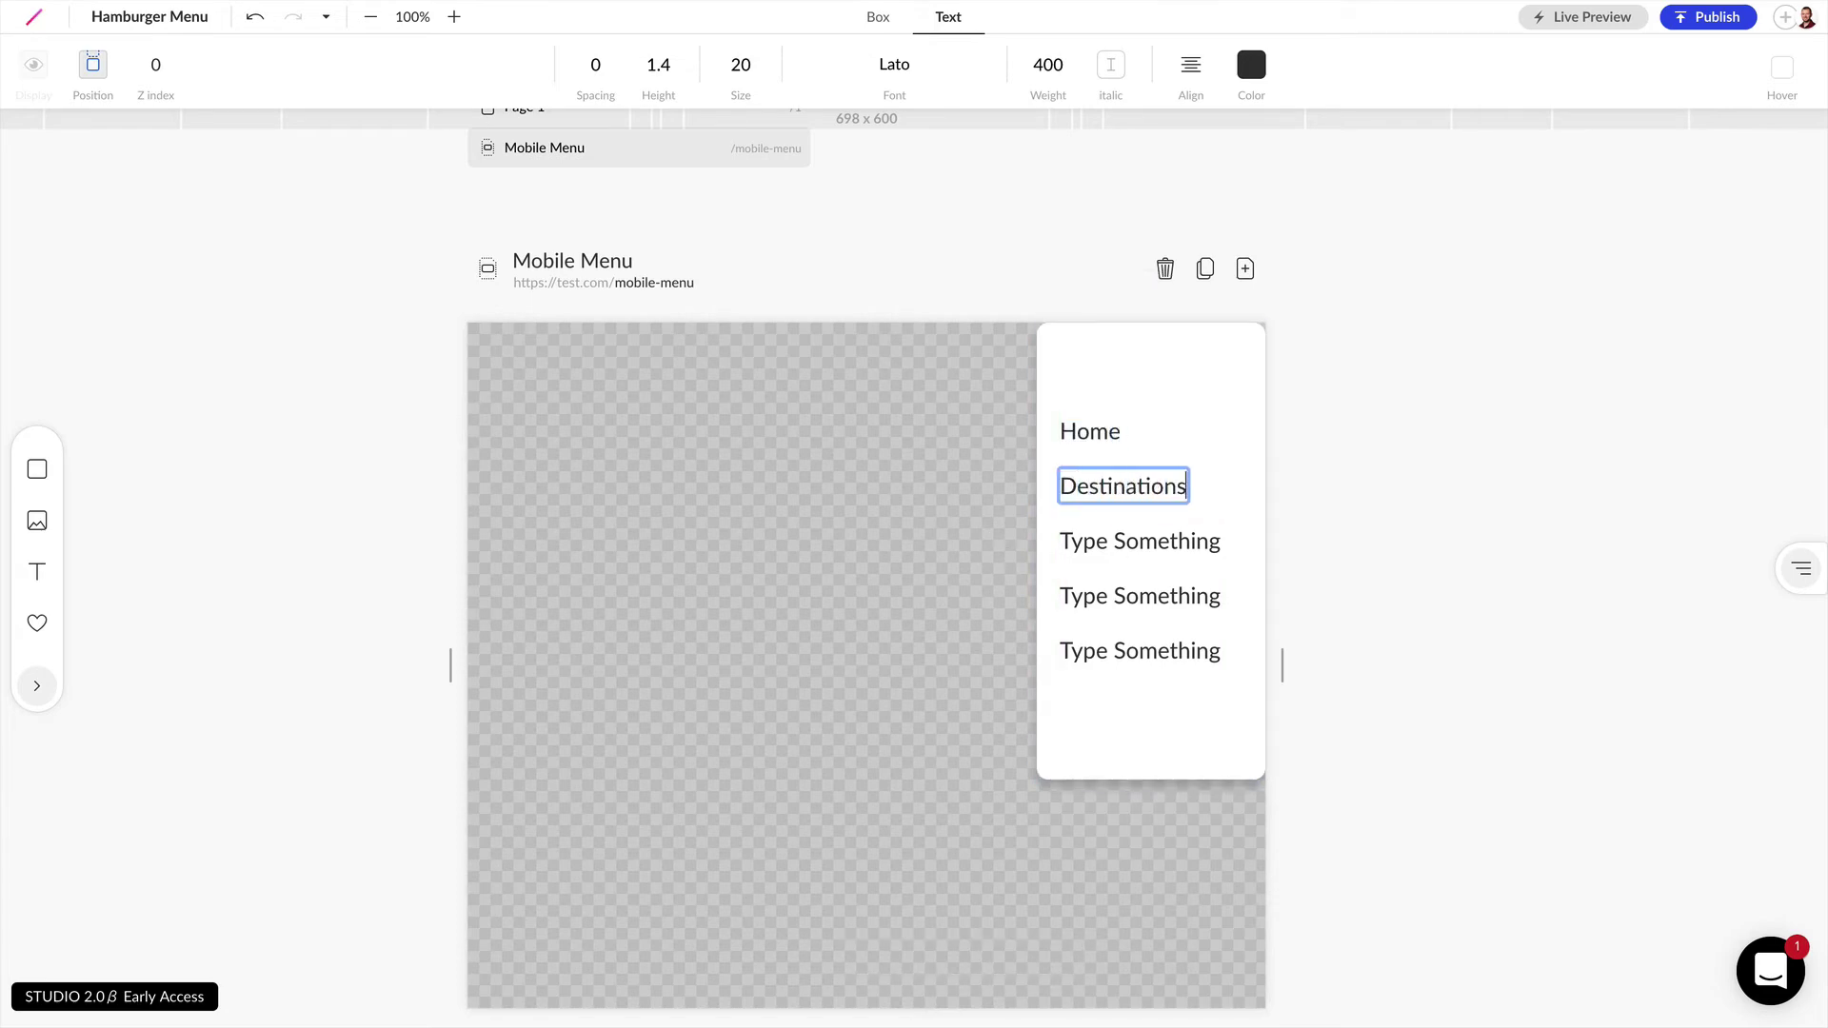
double_click(1102, 541)
text(Gallery)
- Retitle the last two items About and Sign Up, and widen the panel to about 230 px
double_click(1098, 598)
text(About)
click(1111, 651)
double_click(1110, 651)
text(Sign Up)
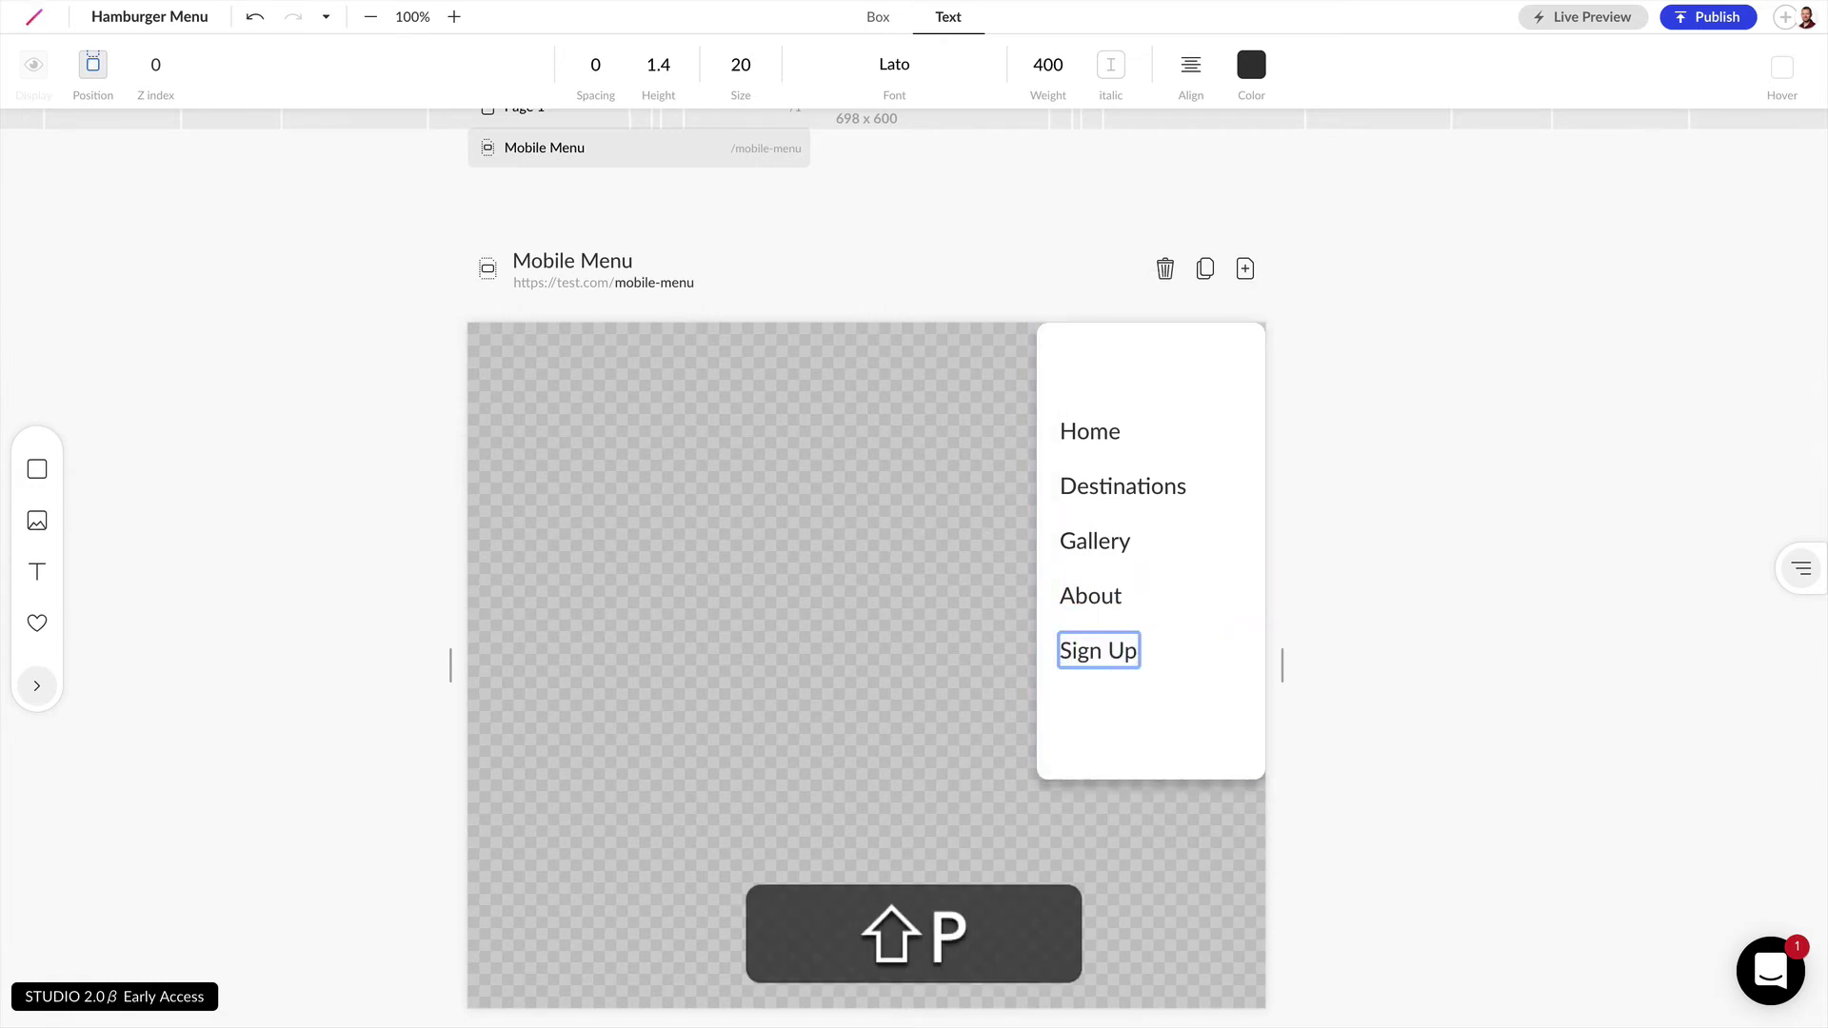
click(1053, 584)
mouse_move(1051, 569)
mouse_down()
mouse_move(1002, 569)
mouse_move(1017, 573)
mouse_up()
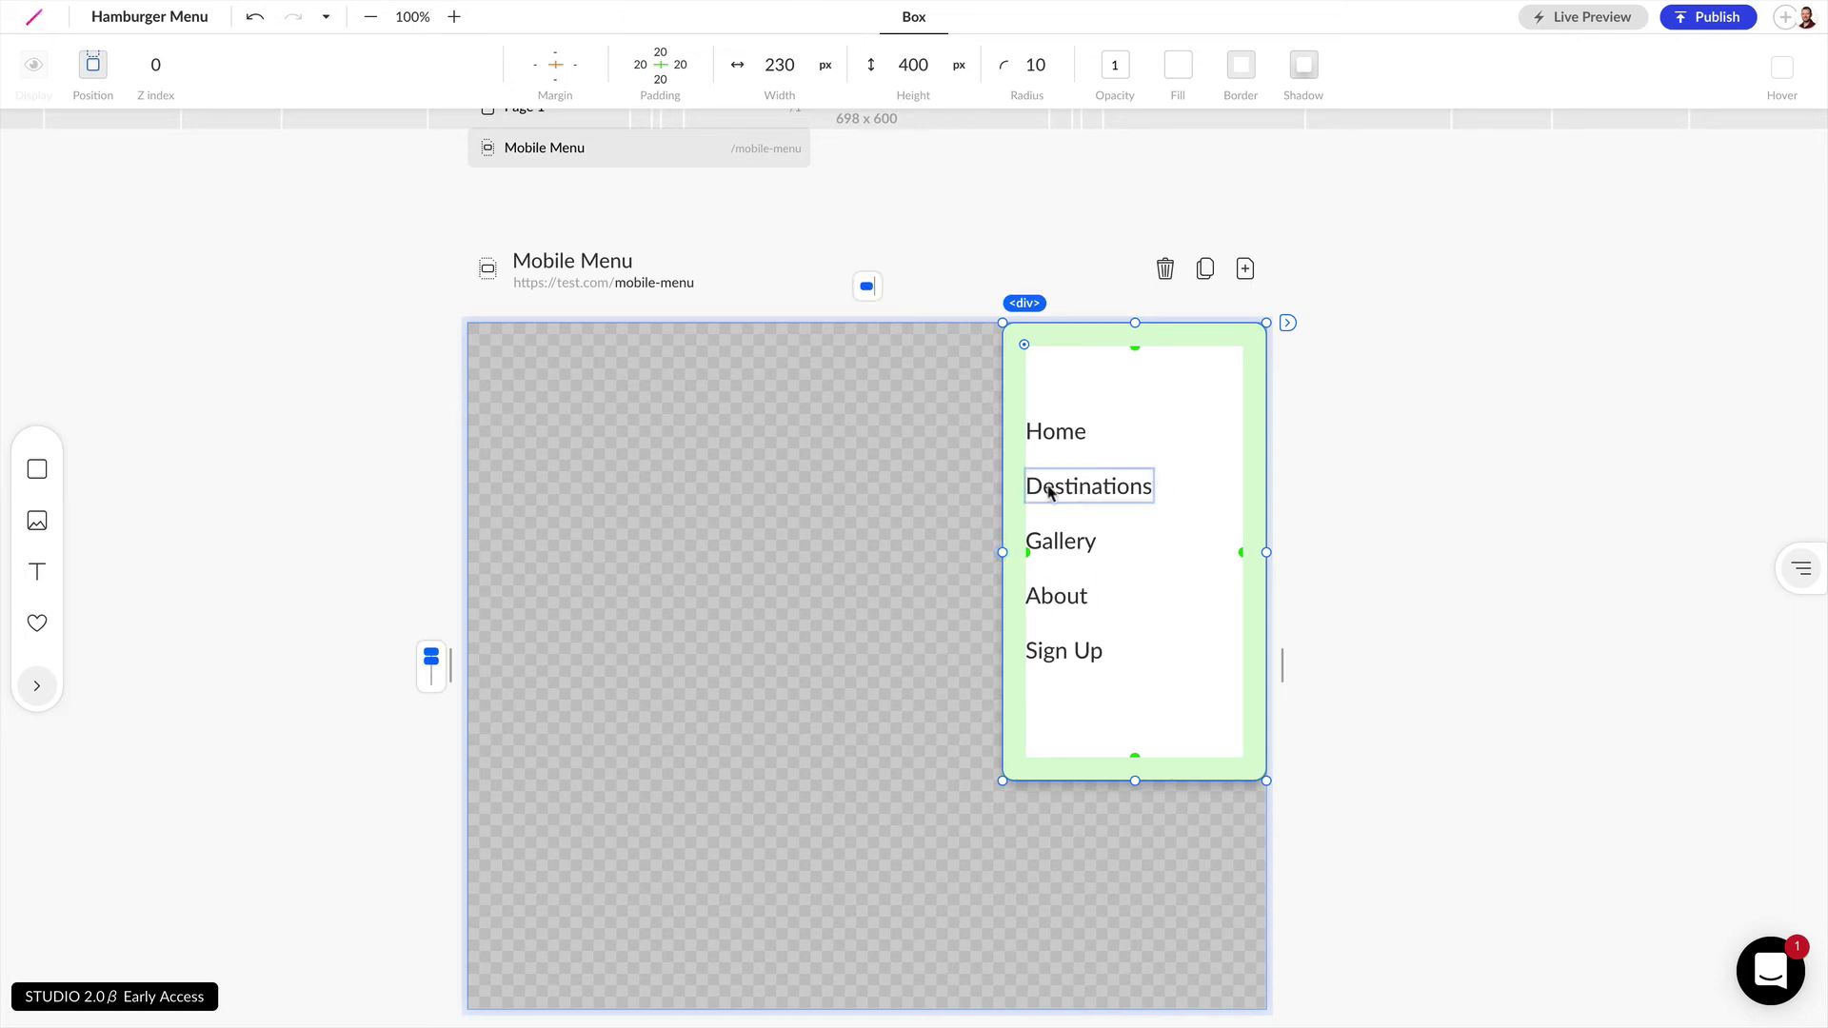
- Set the Mobile Menu modal's transition to fromRight
click(867, 495)
click(592, 67)
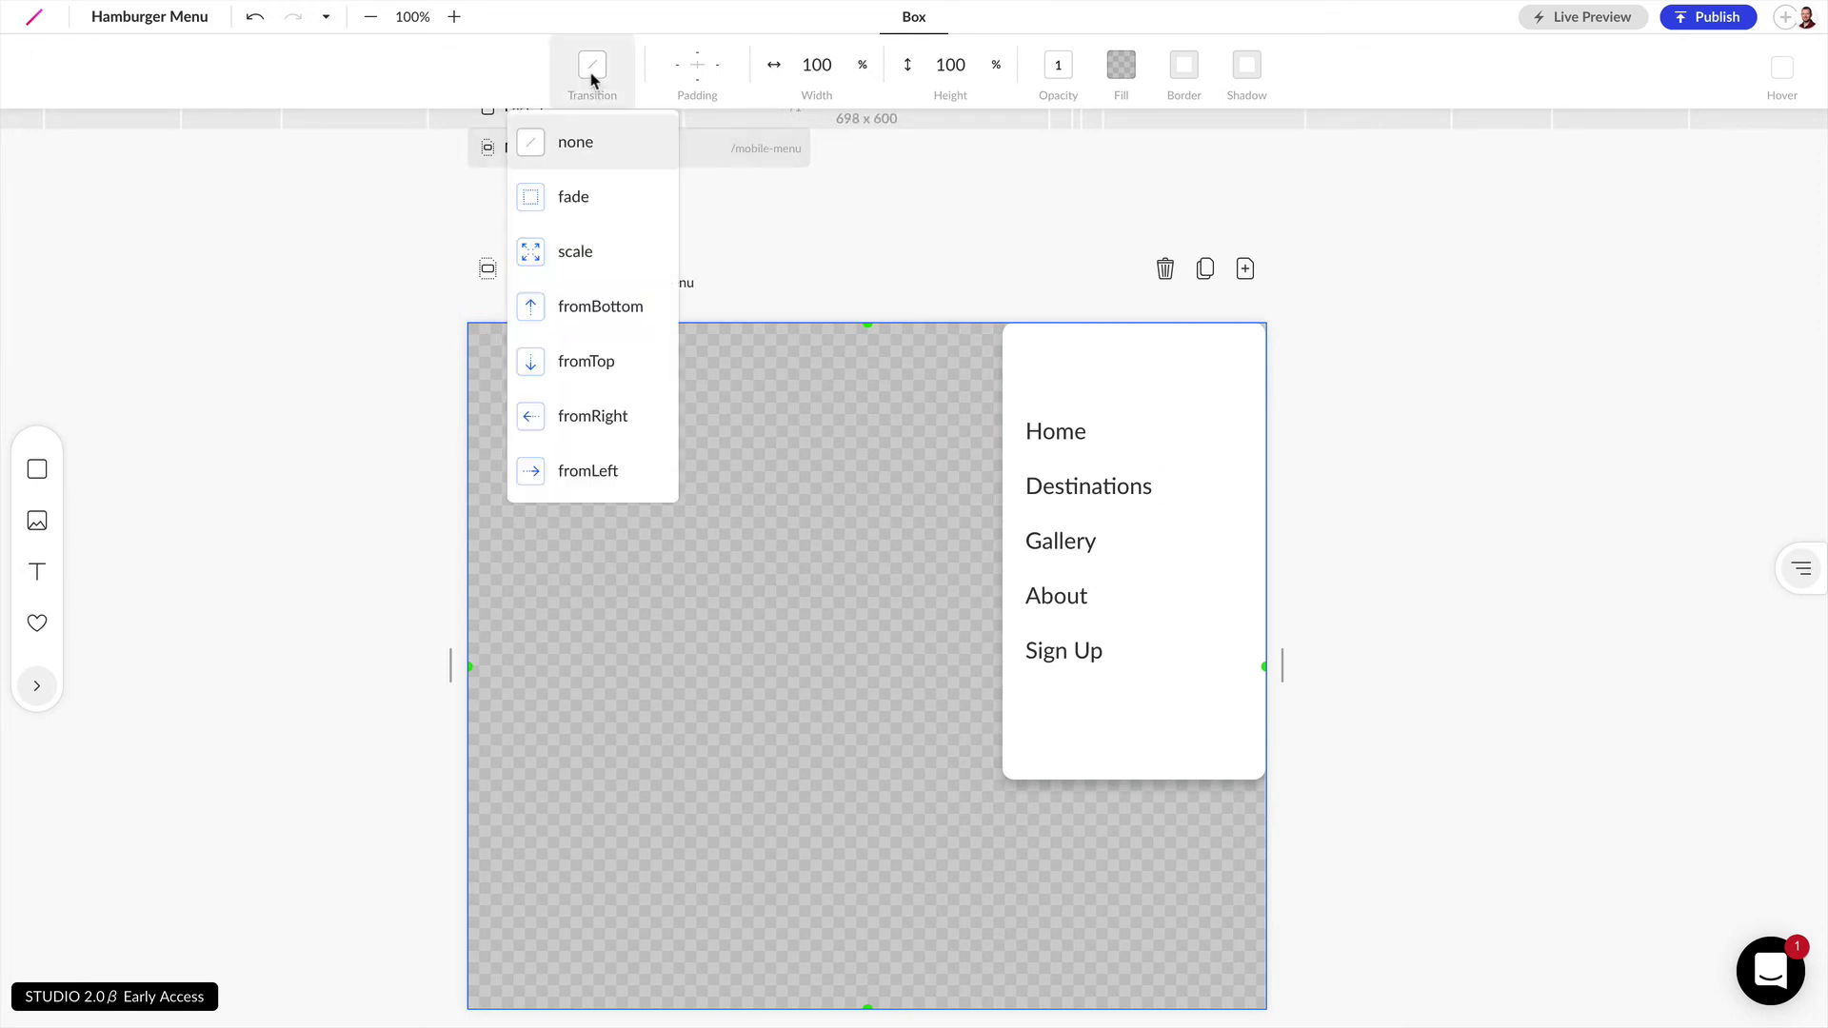
click(578, 419)
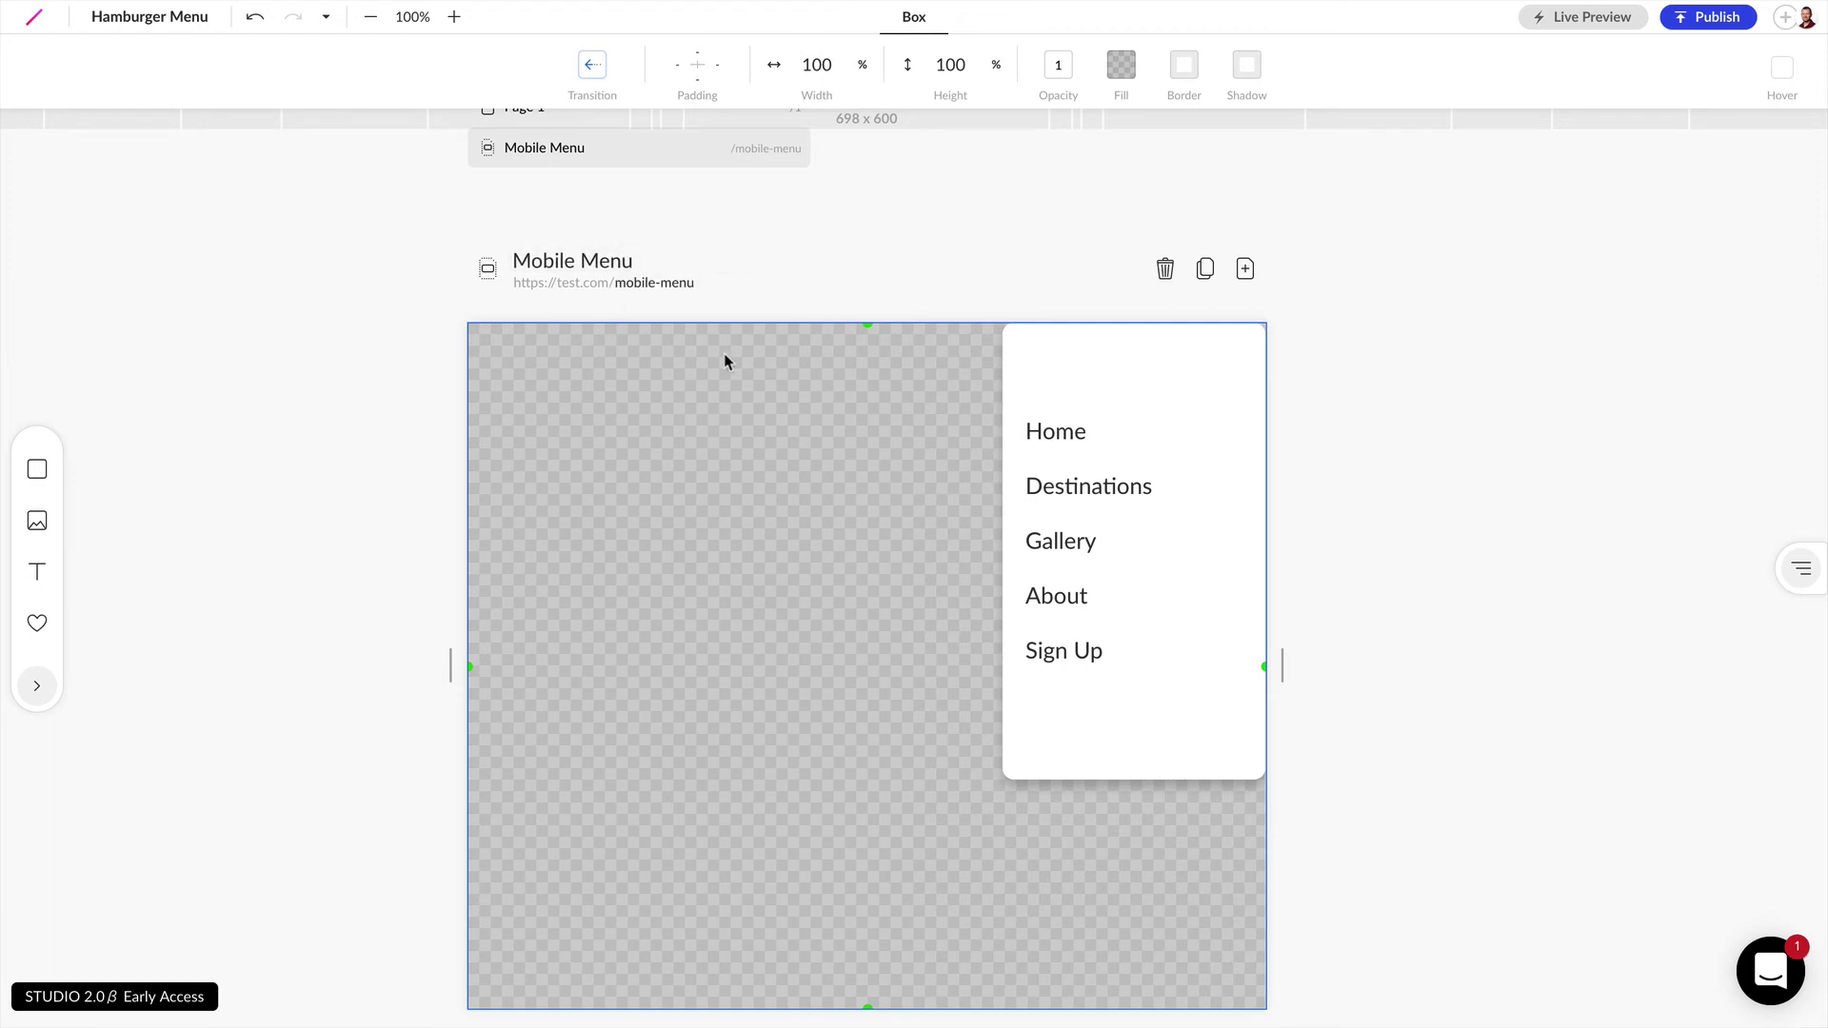
scroll(724, 362, up, 3)
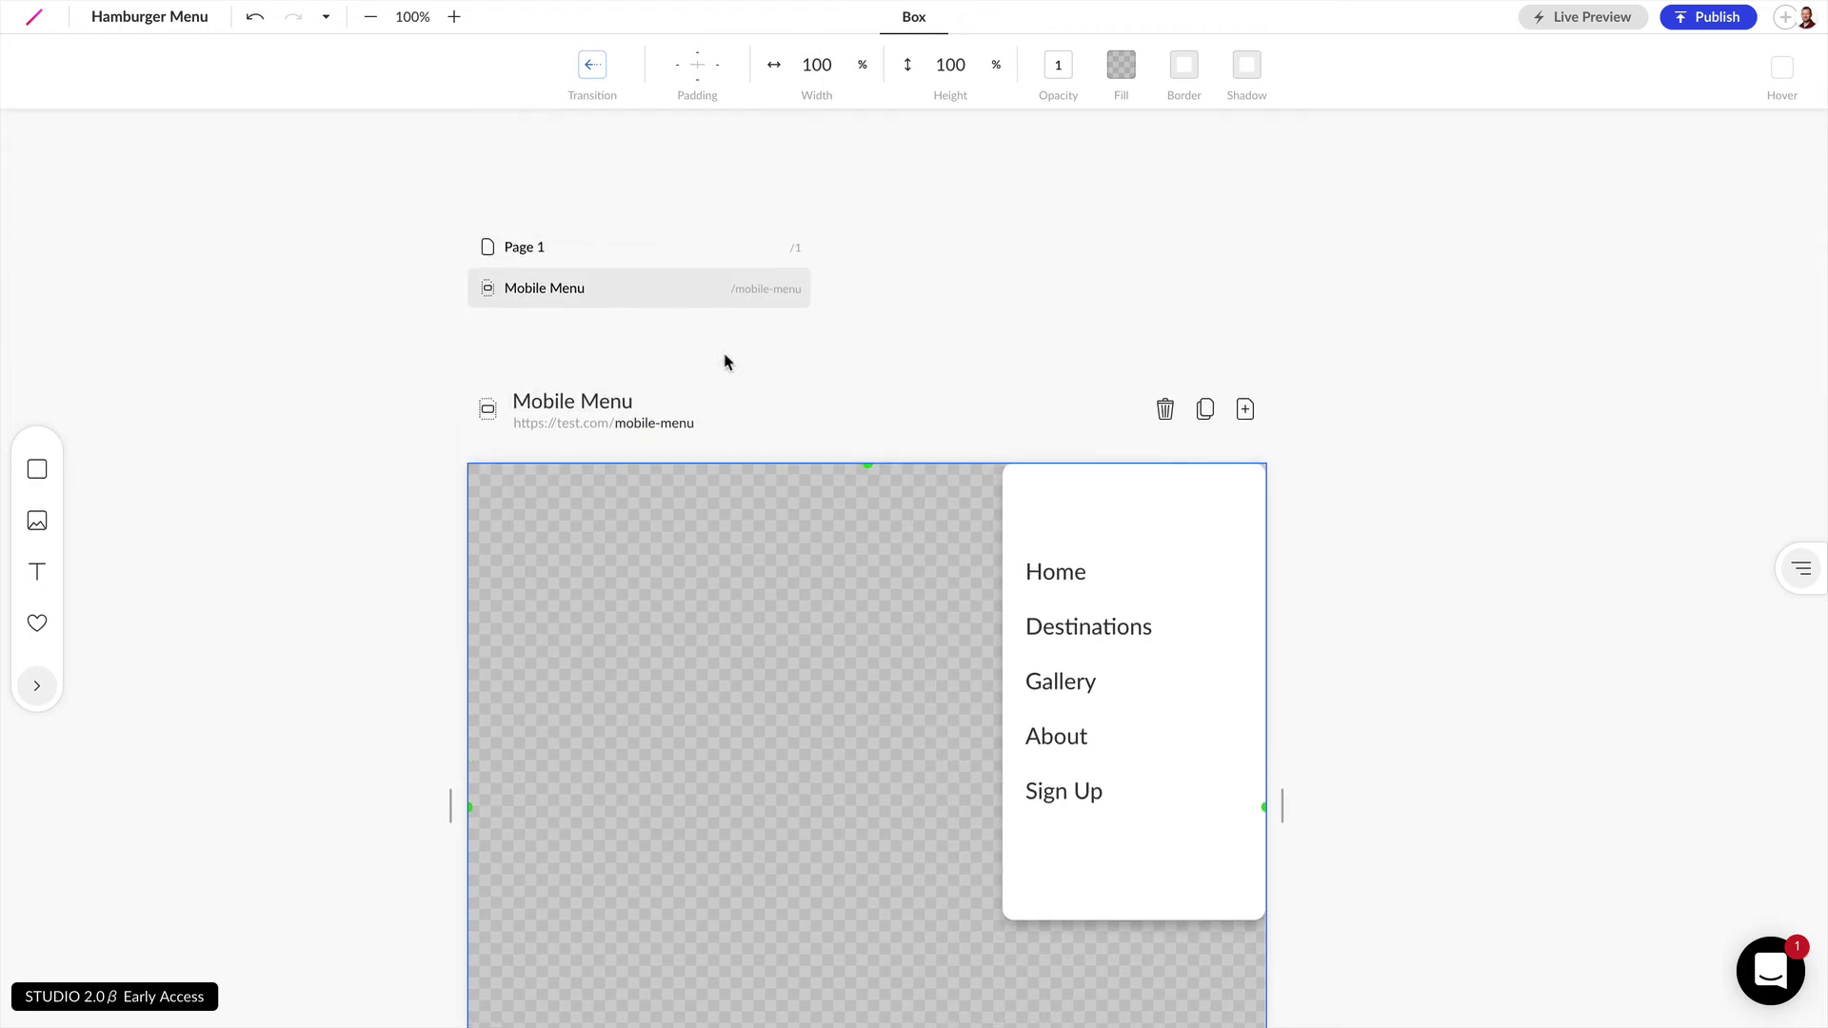
- Rename Page 1 to Home with the URL slug home
click(535, 249)
click(544, 402)
text(Home)
key(Return)
click(619, 424)
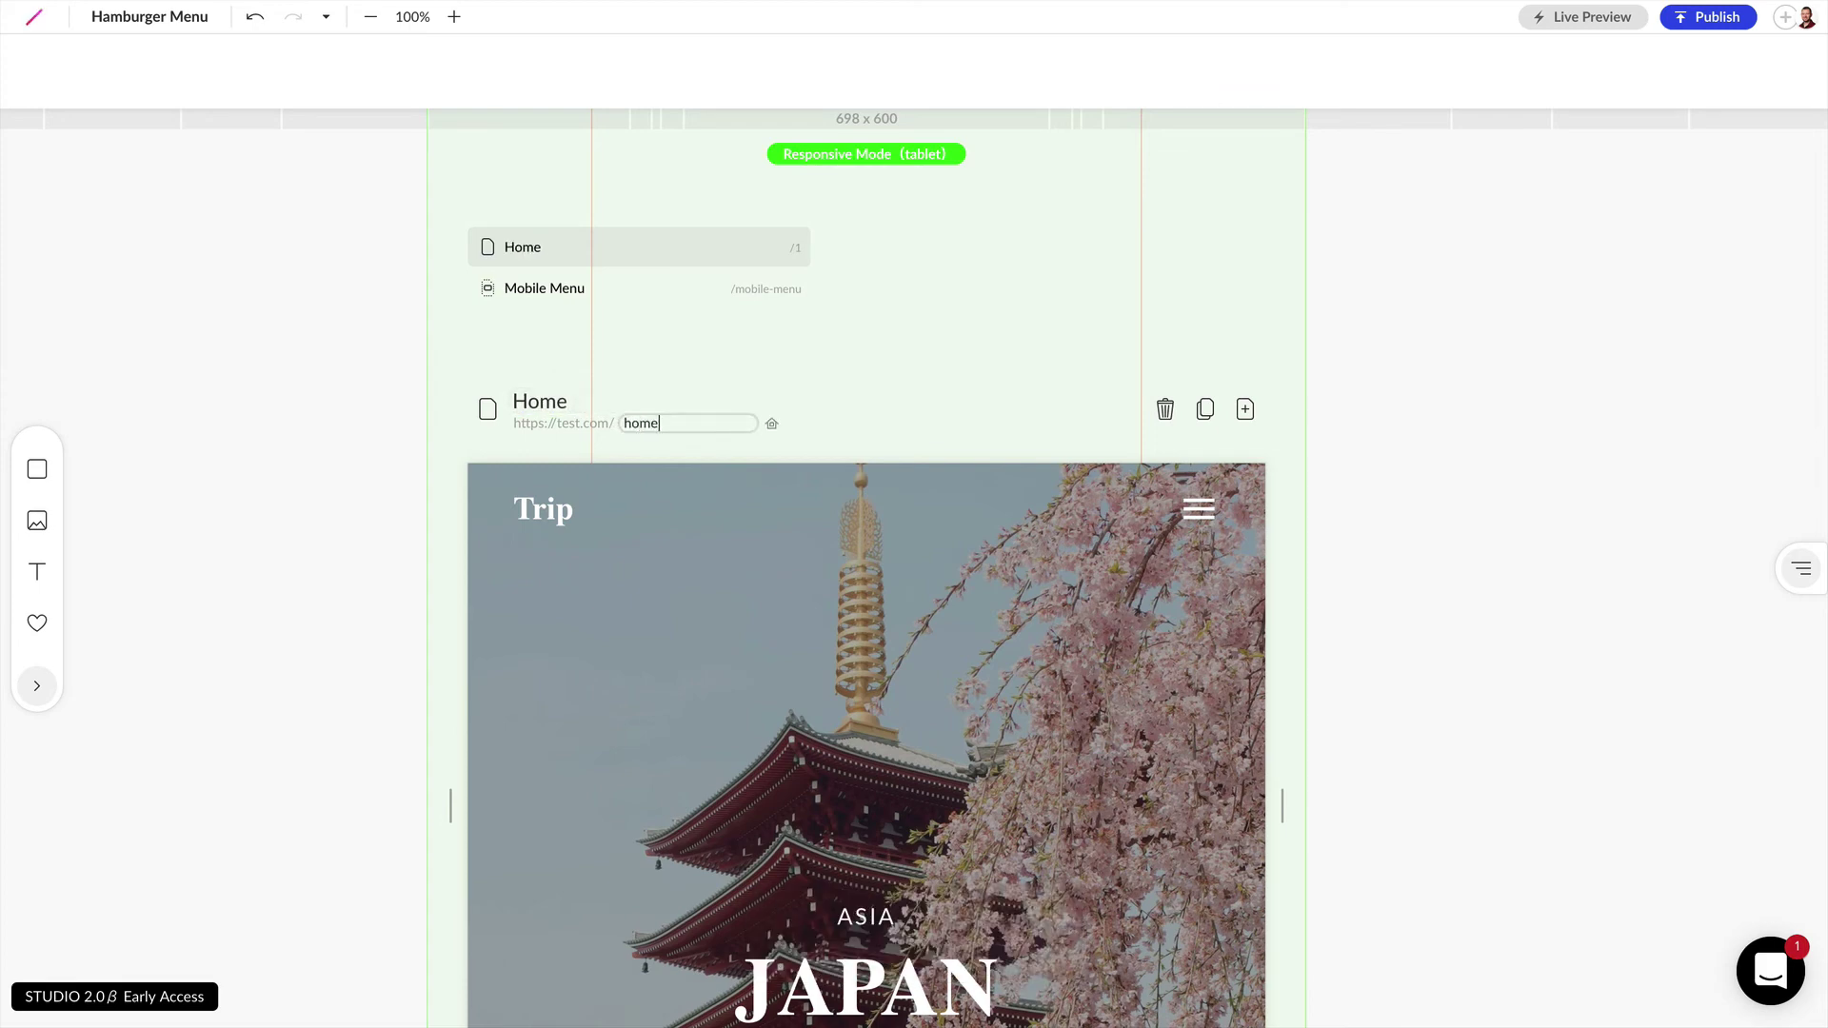
key(Return)
- Link the header's hamburger icon to the Mobile Menu modal
click(1198, 512)
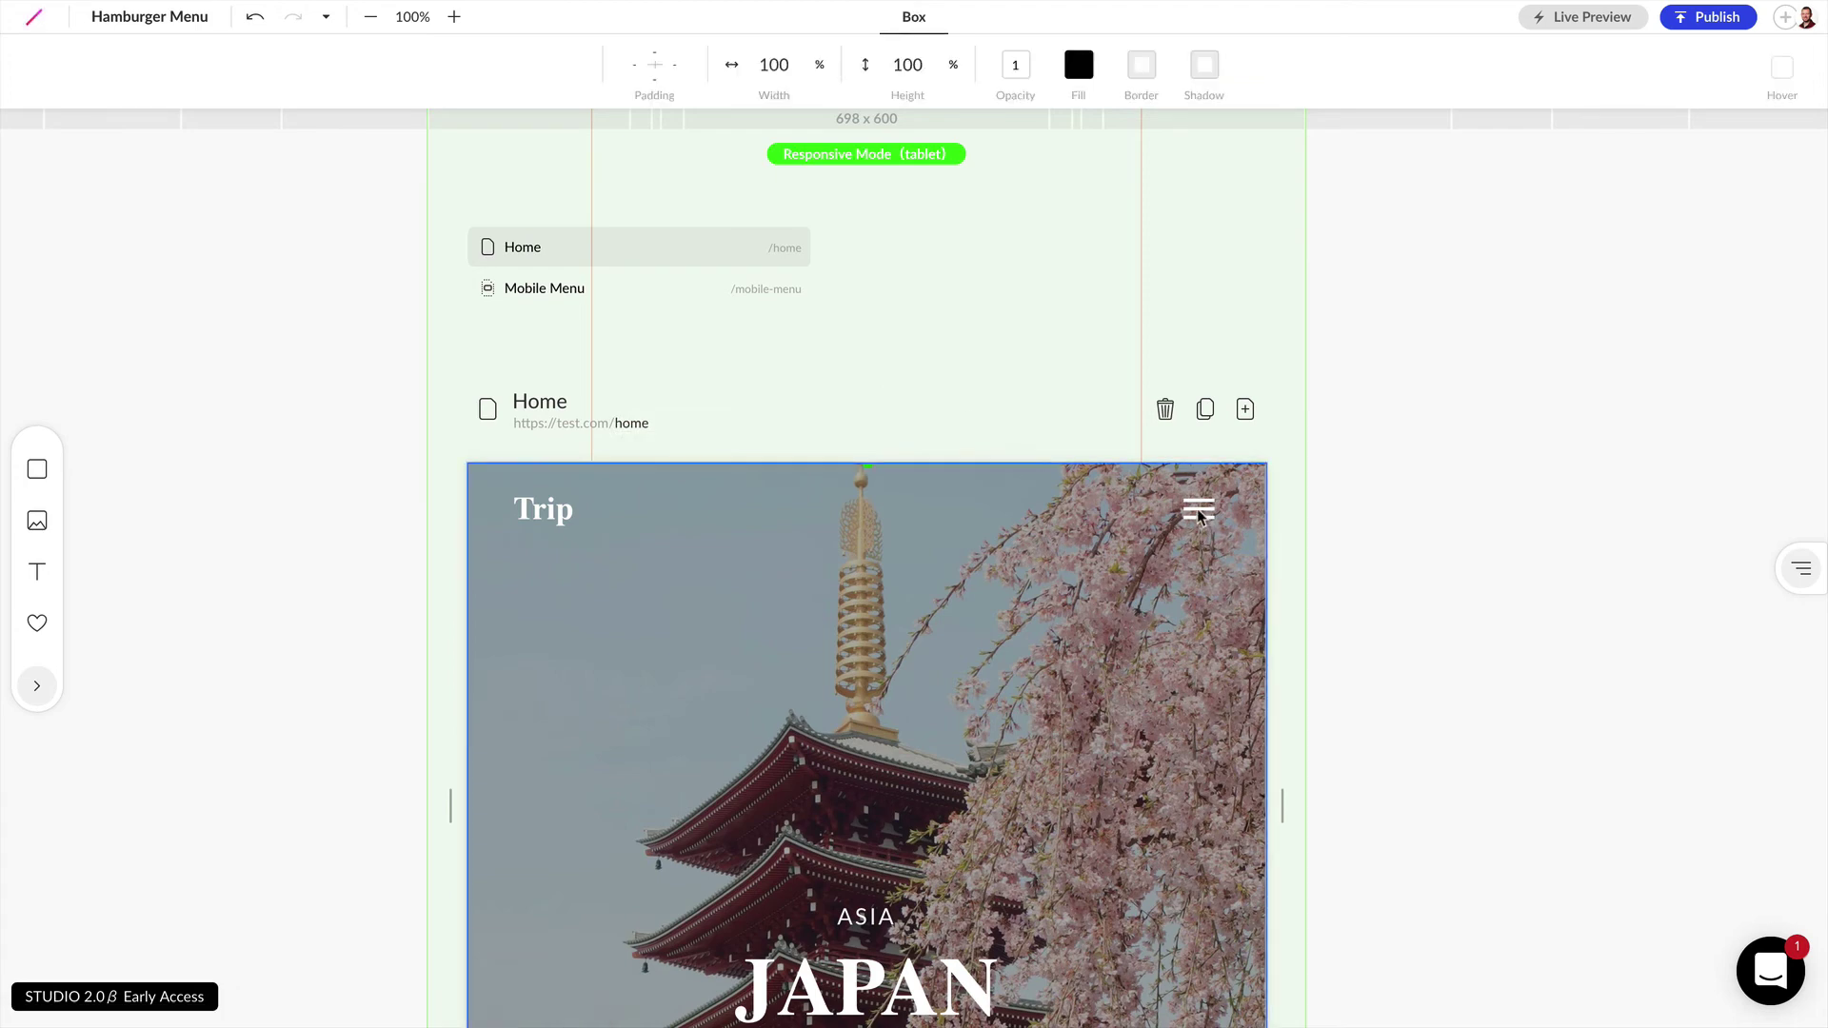
click(1198, 514)
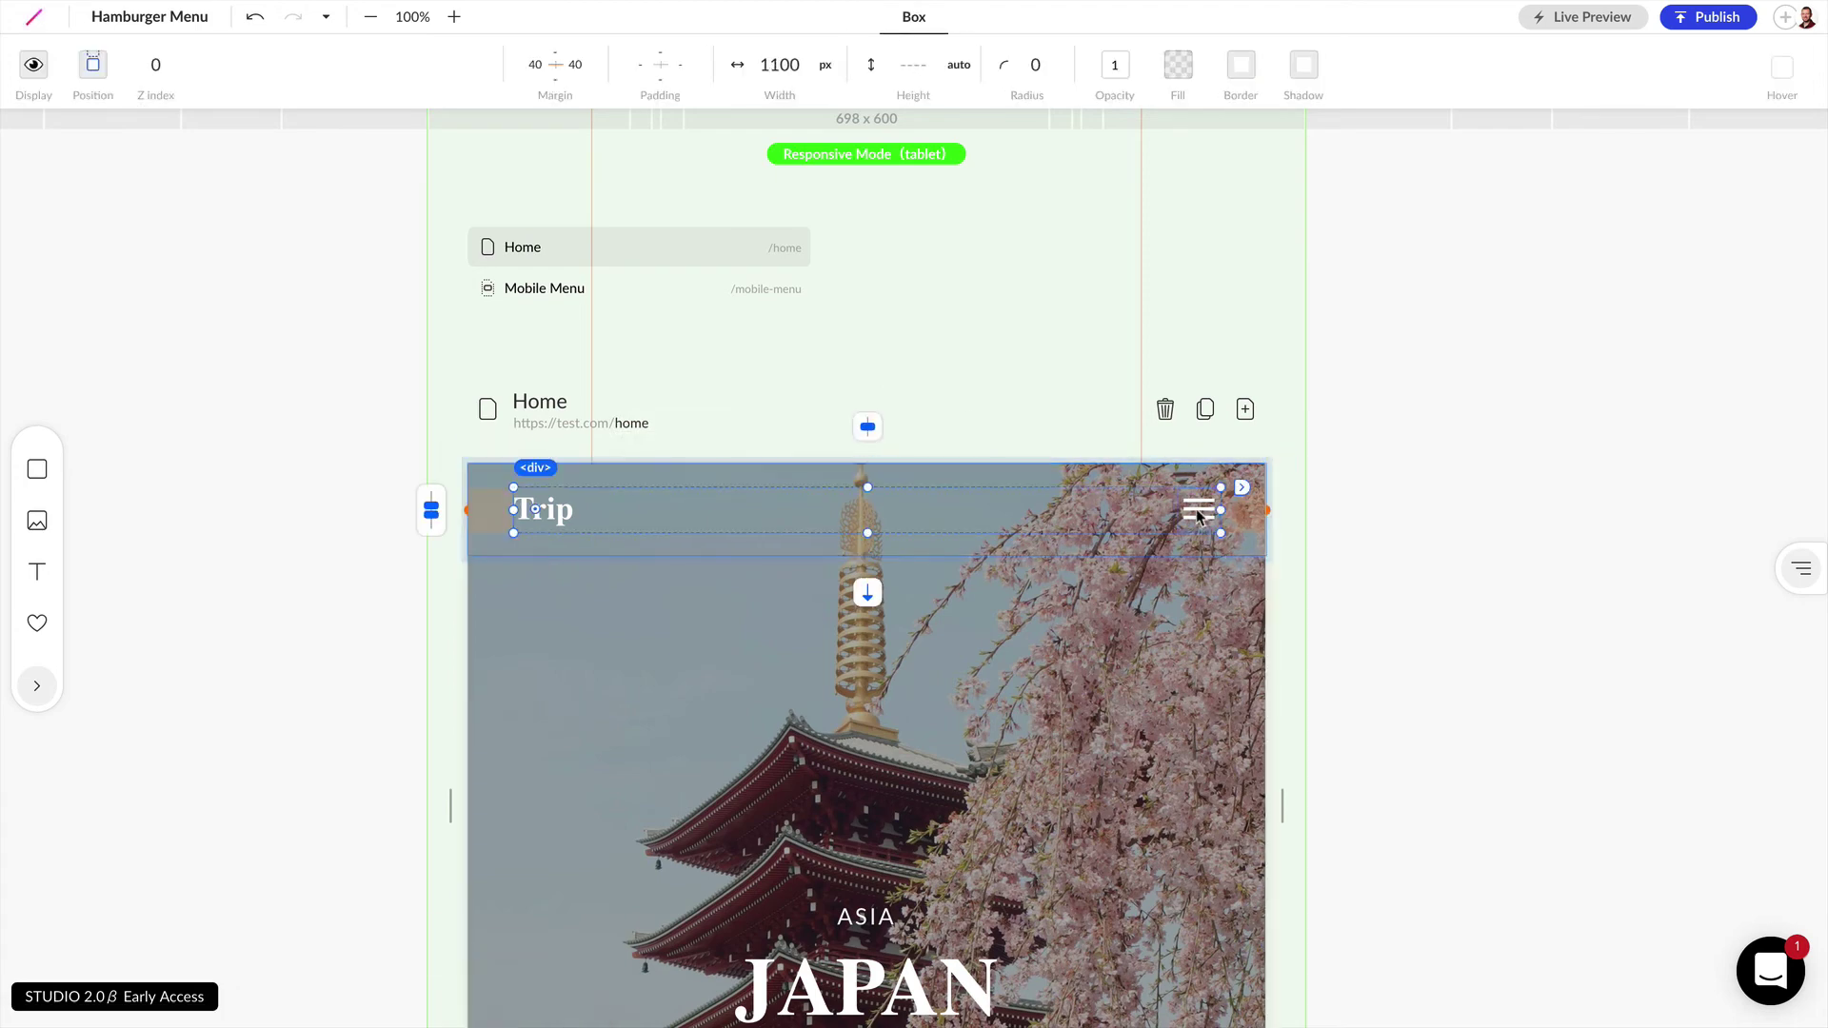
click(1198, 514)
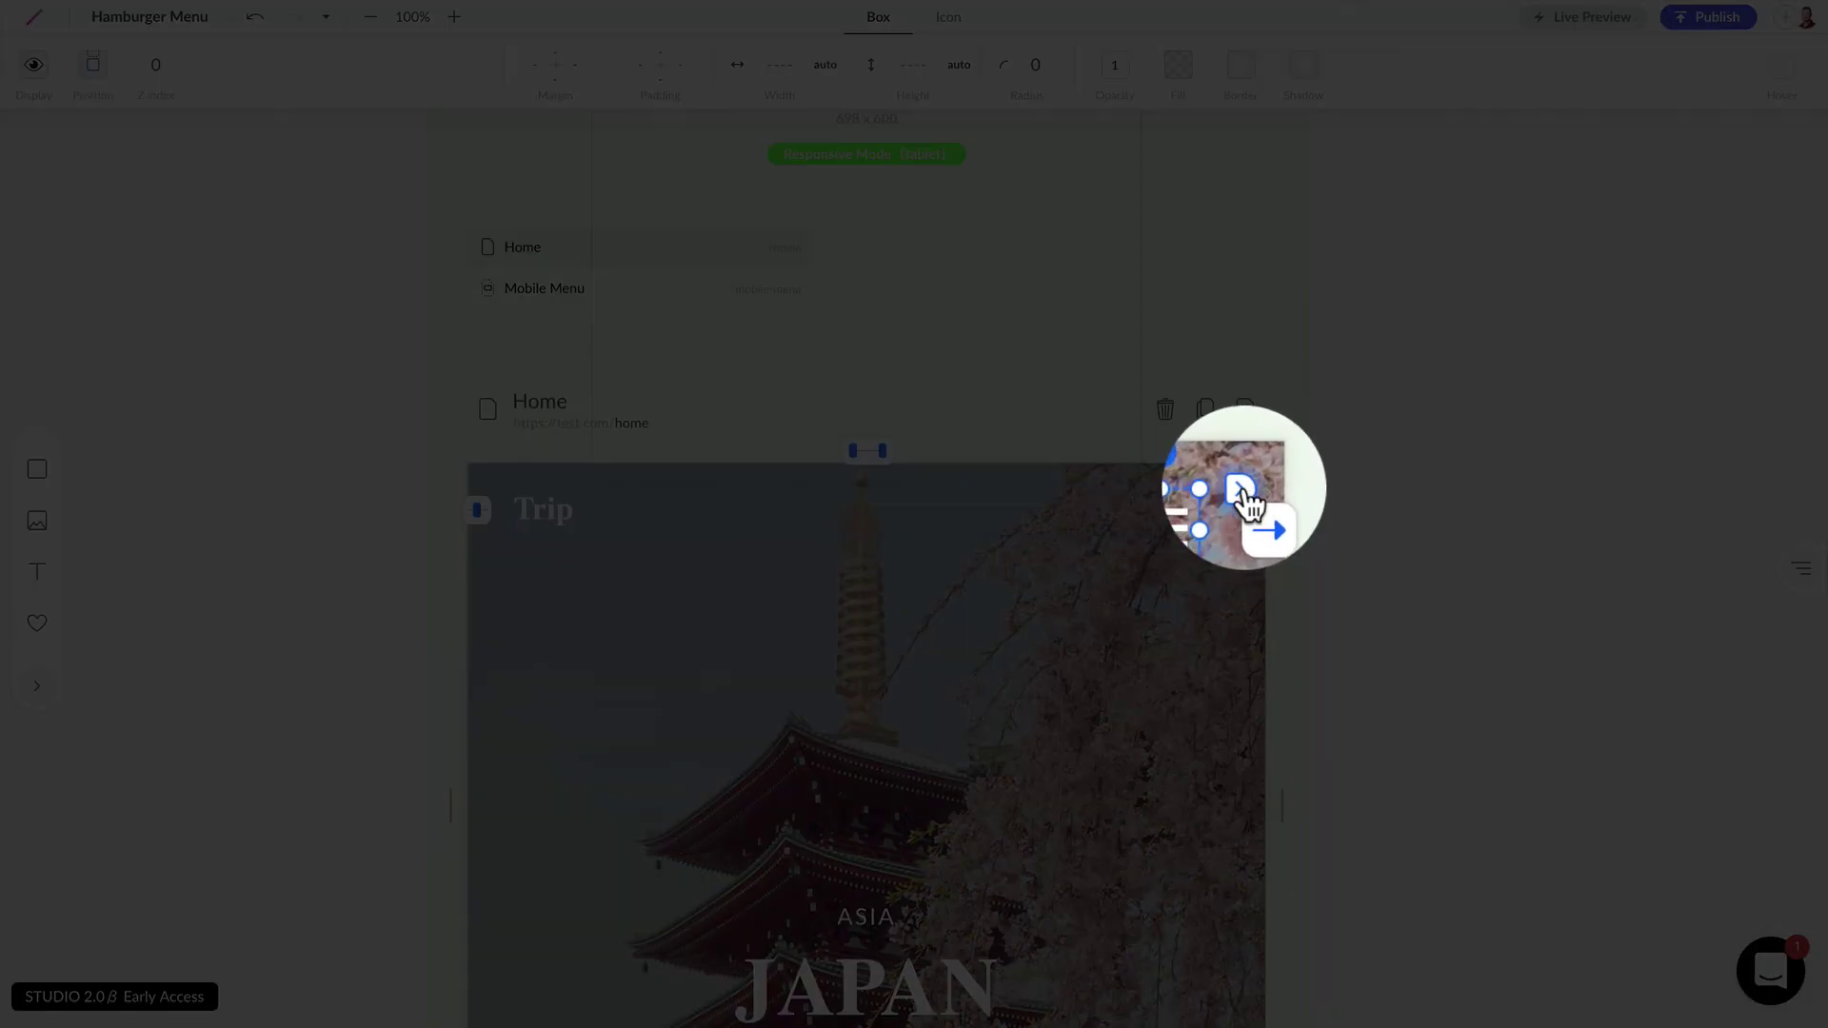
click(1242, 492)
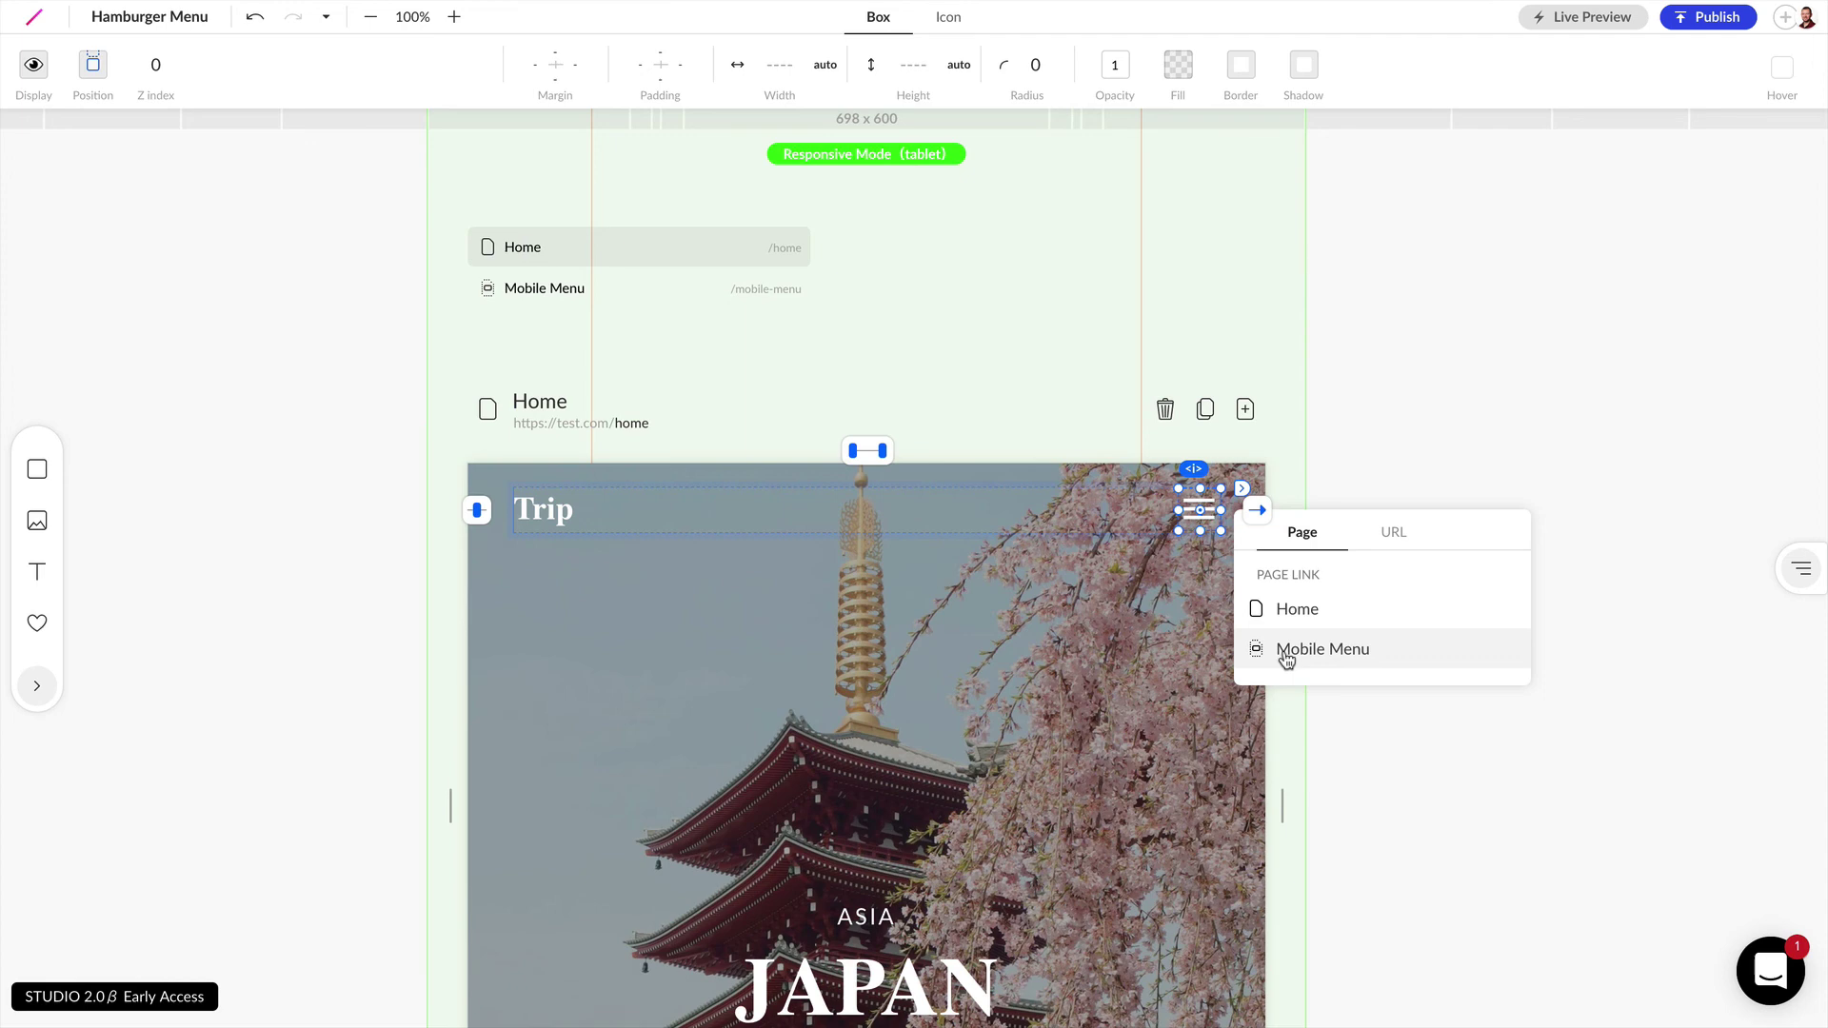
click(1287, 658)
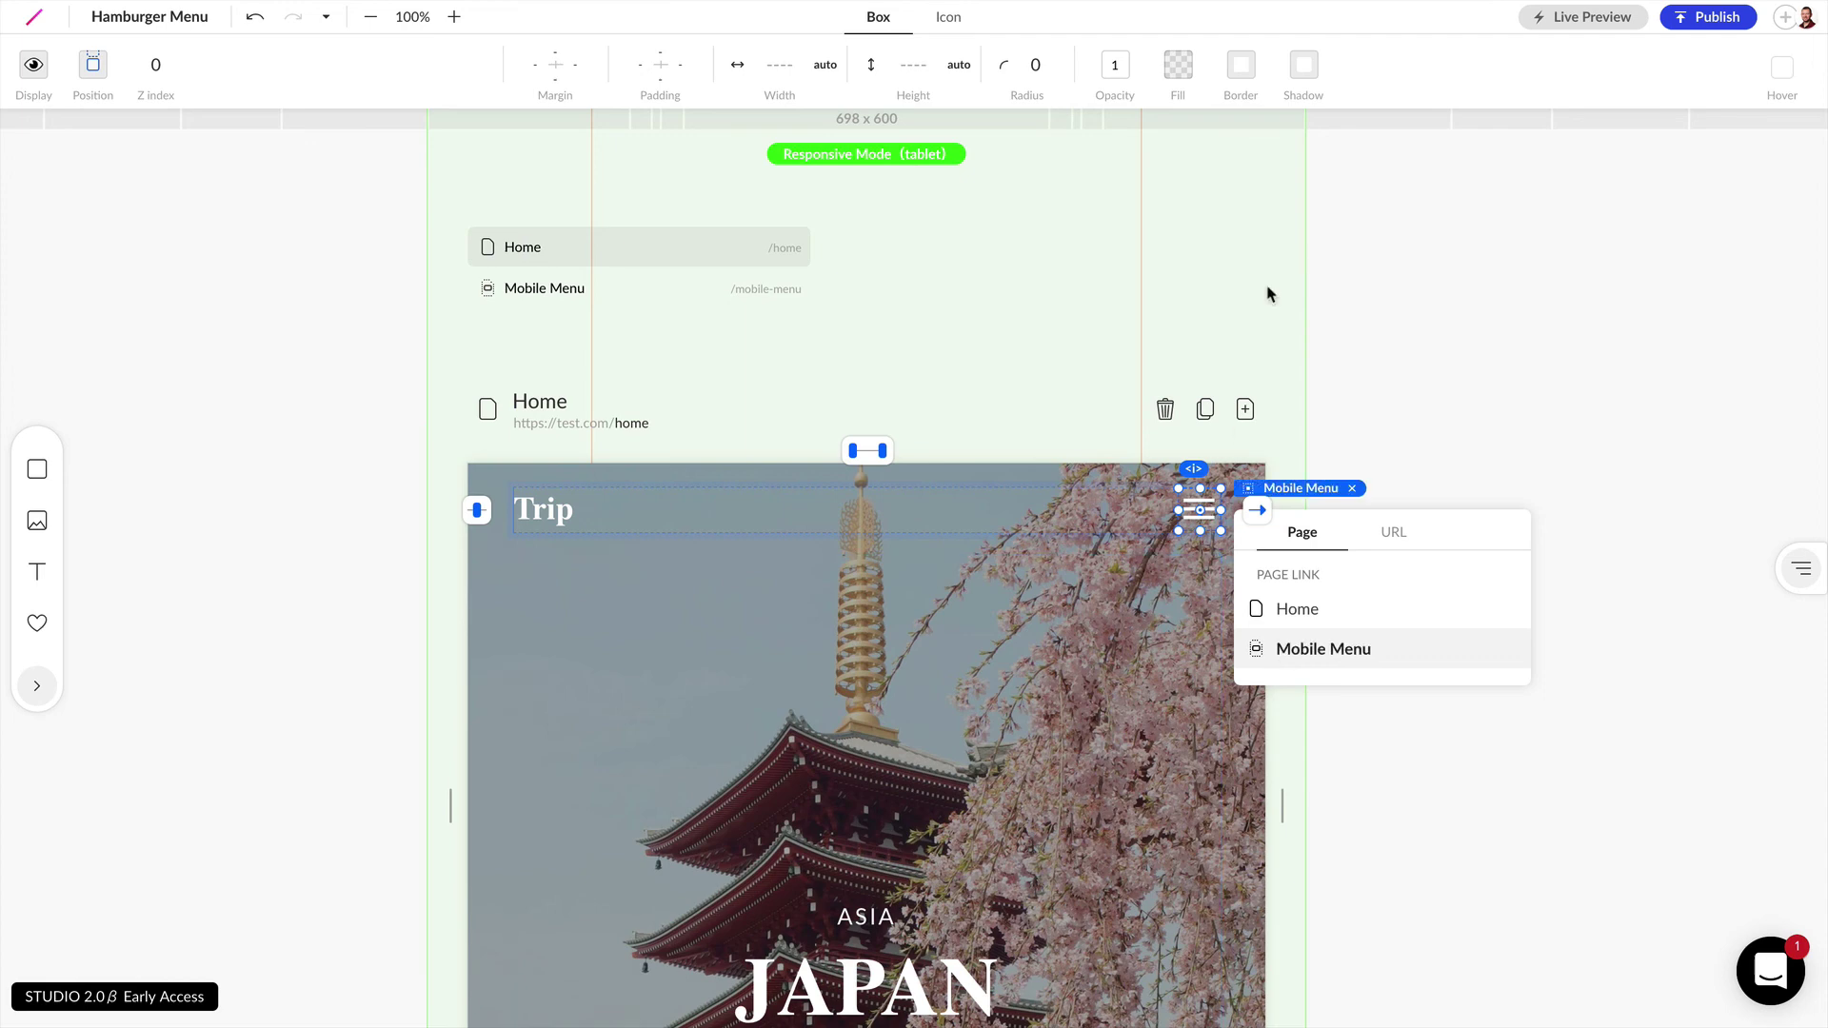
click(1376, 288)
- Generate a live preview URL and open it in the browser
click(1590, 17)
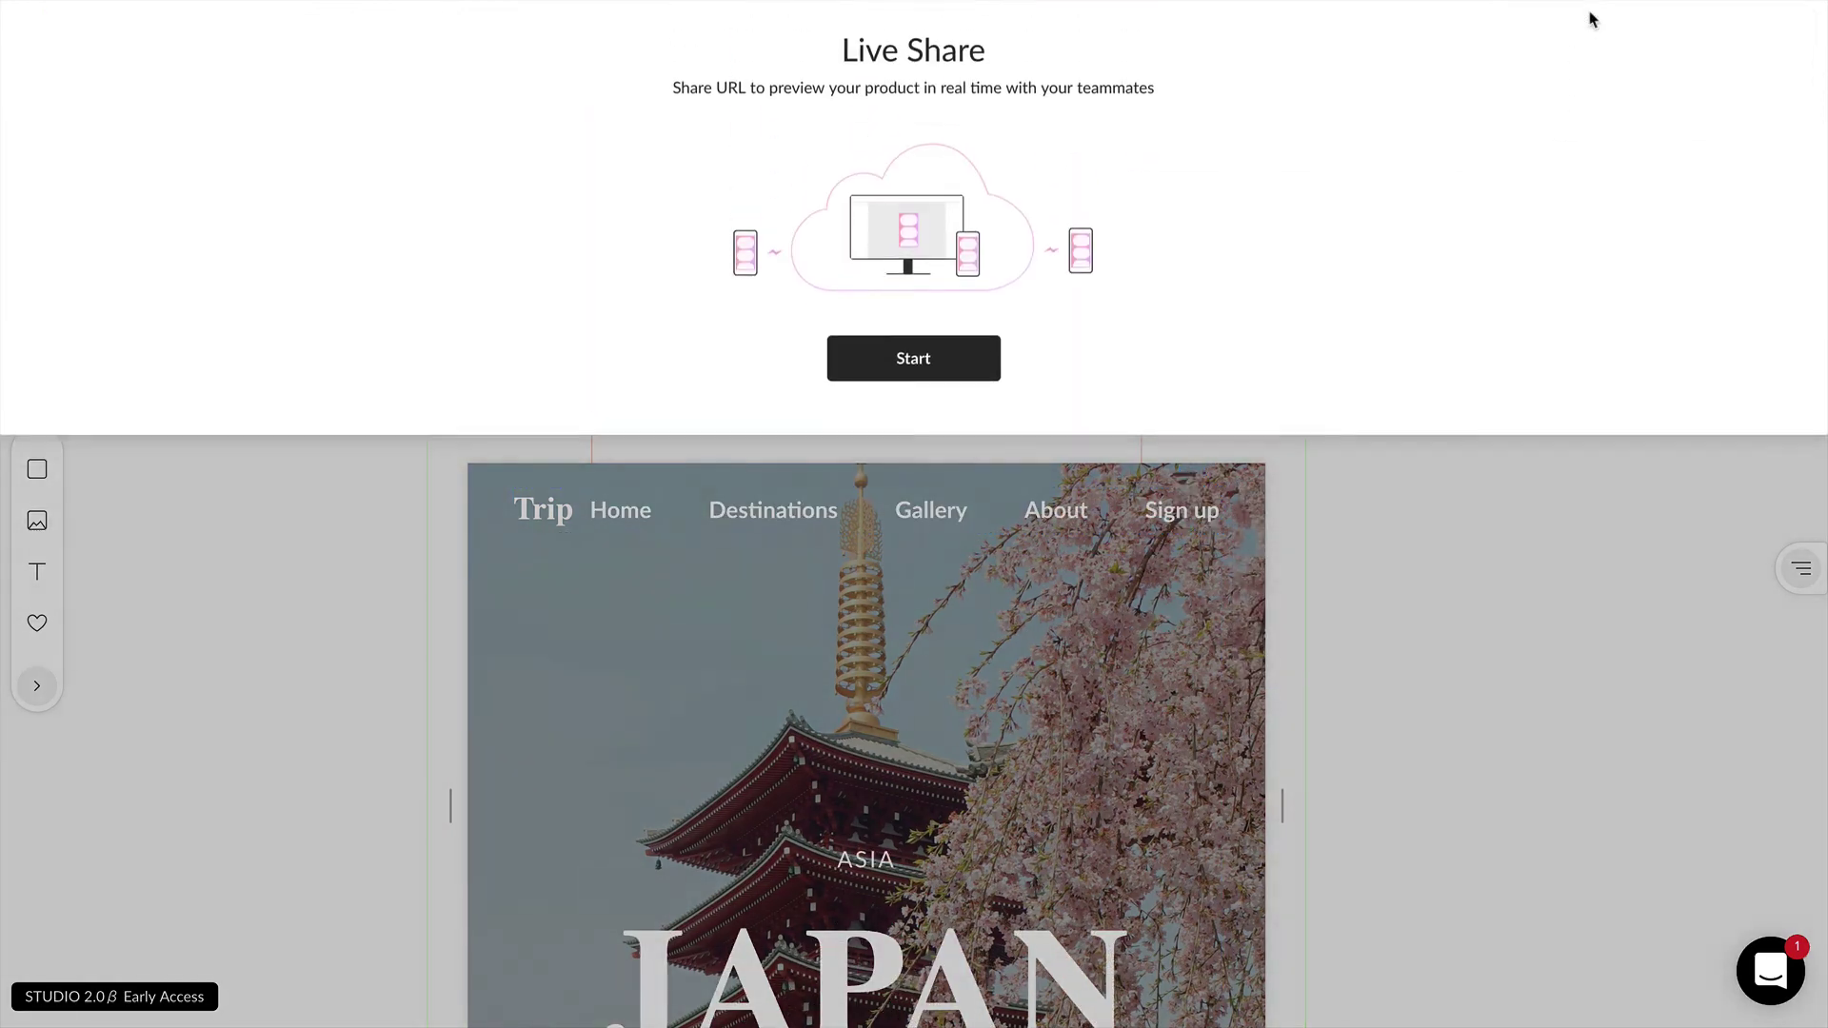
click(904, 399)
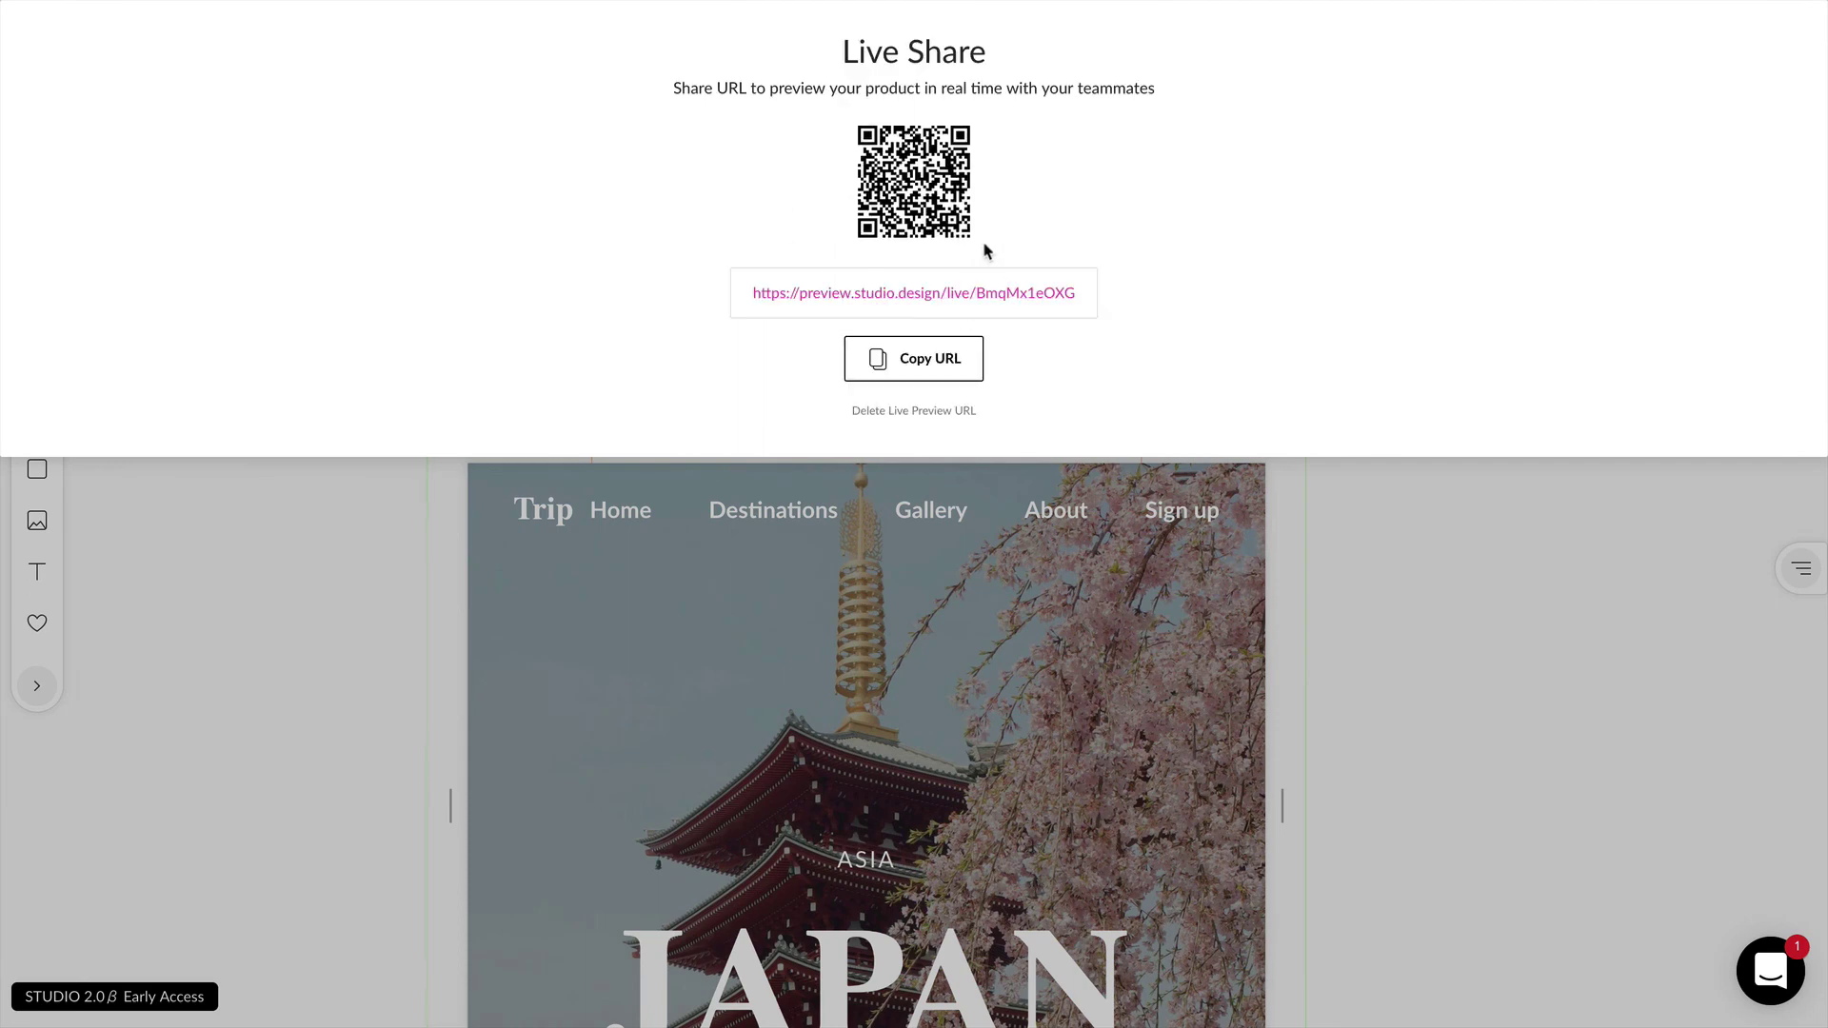
click(928, 295)
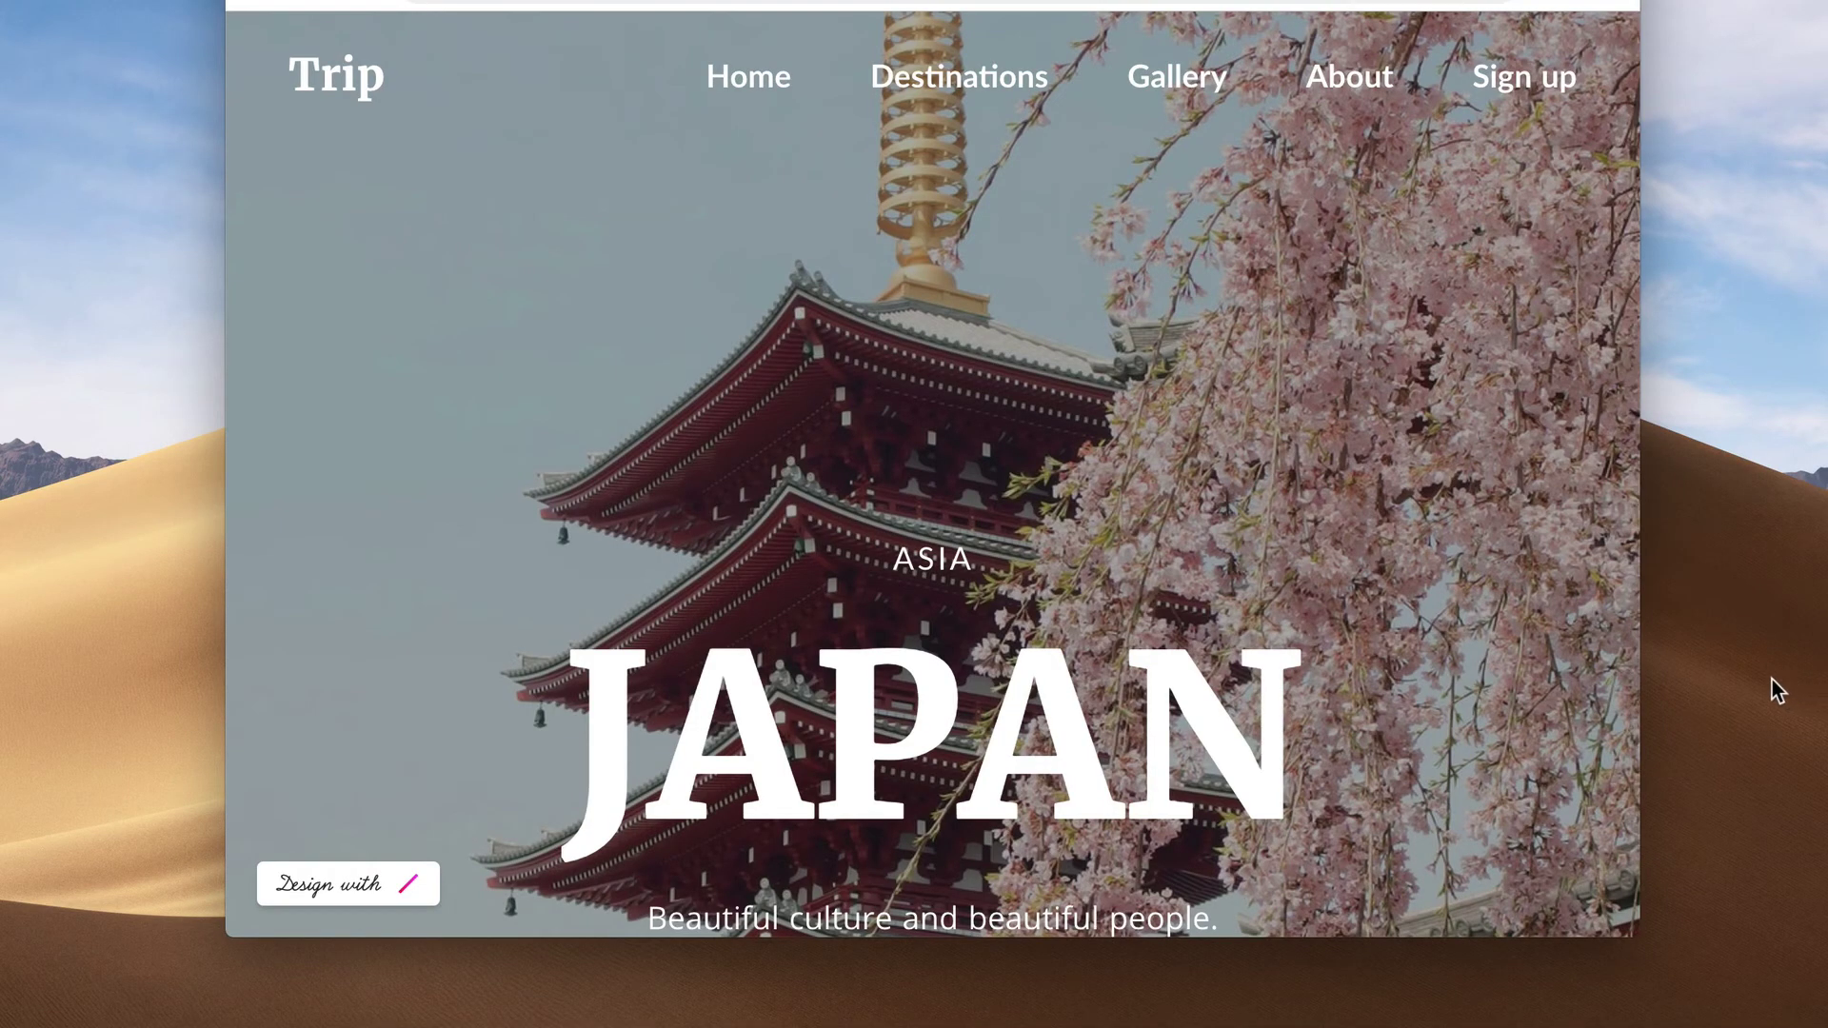
- At tablet width, open and close the hamburger menu three times, then widen the window back to desktop
drag(1641, 602, 1344, 602)
drag(1301, 600, 1137, 593)
click(1045, 74)
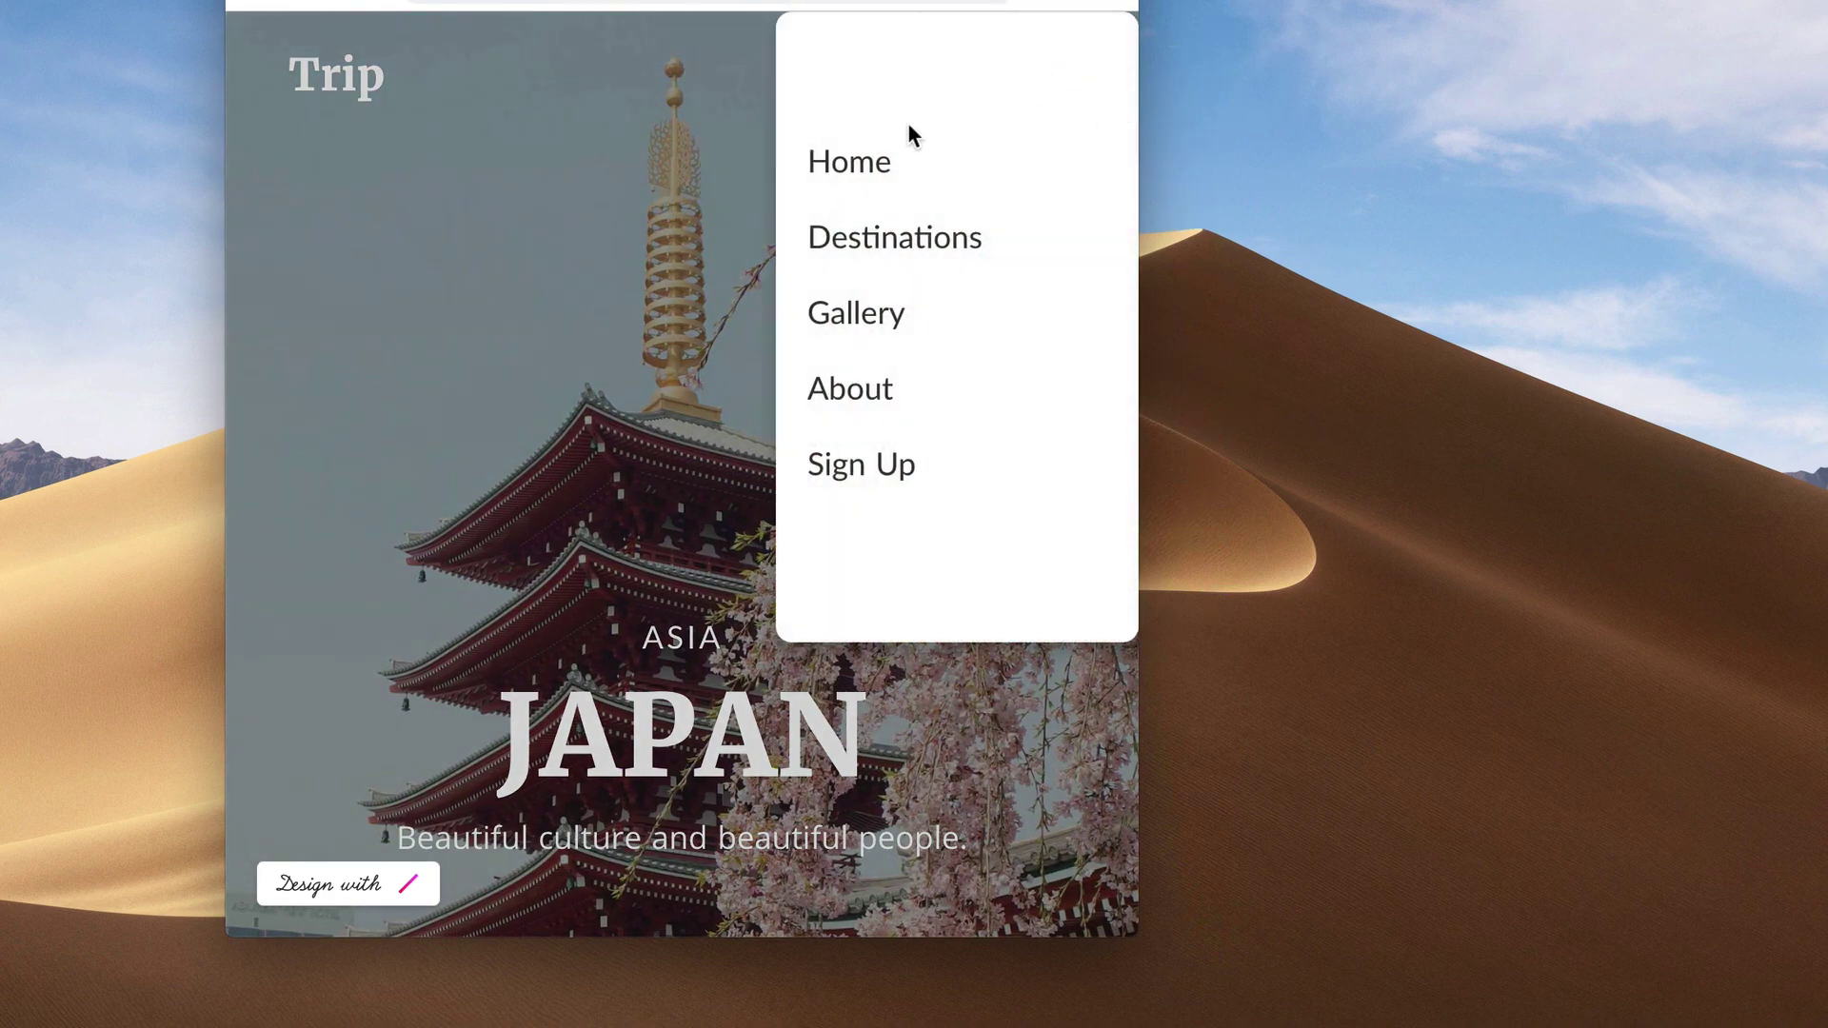
click(722, 146)
click(1048, 78)
click(676, 115)
click(1062, 74)
click(696, 144)
drag(1152, 243, 1517, 251)
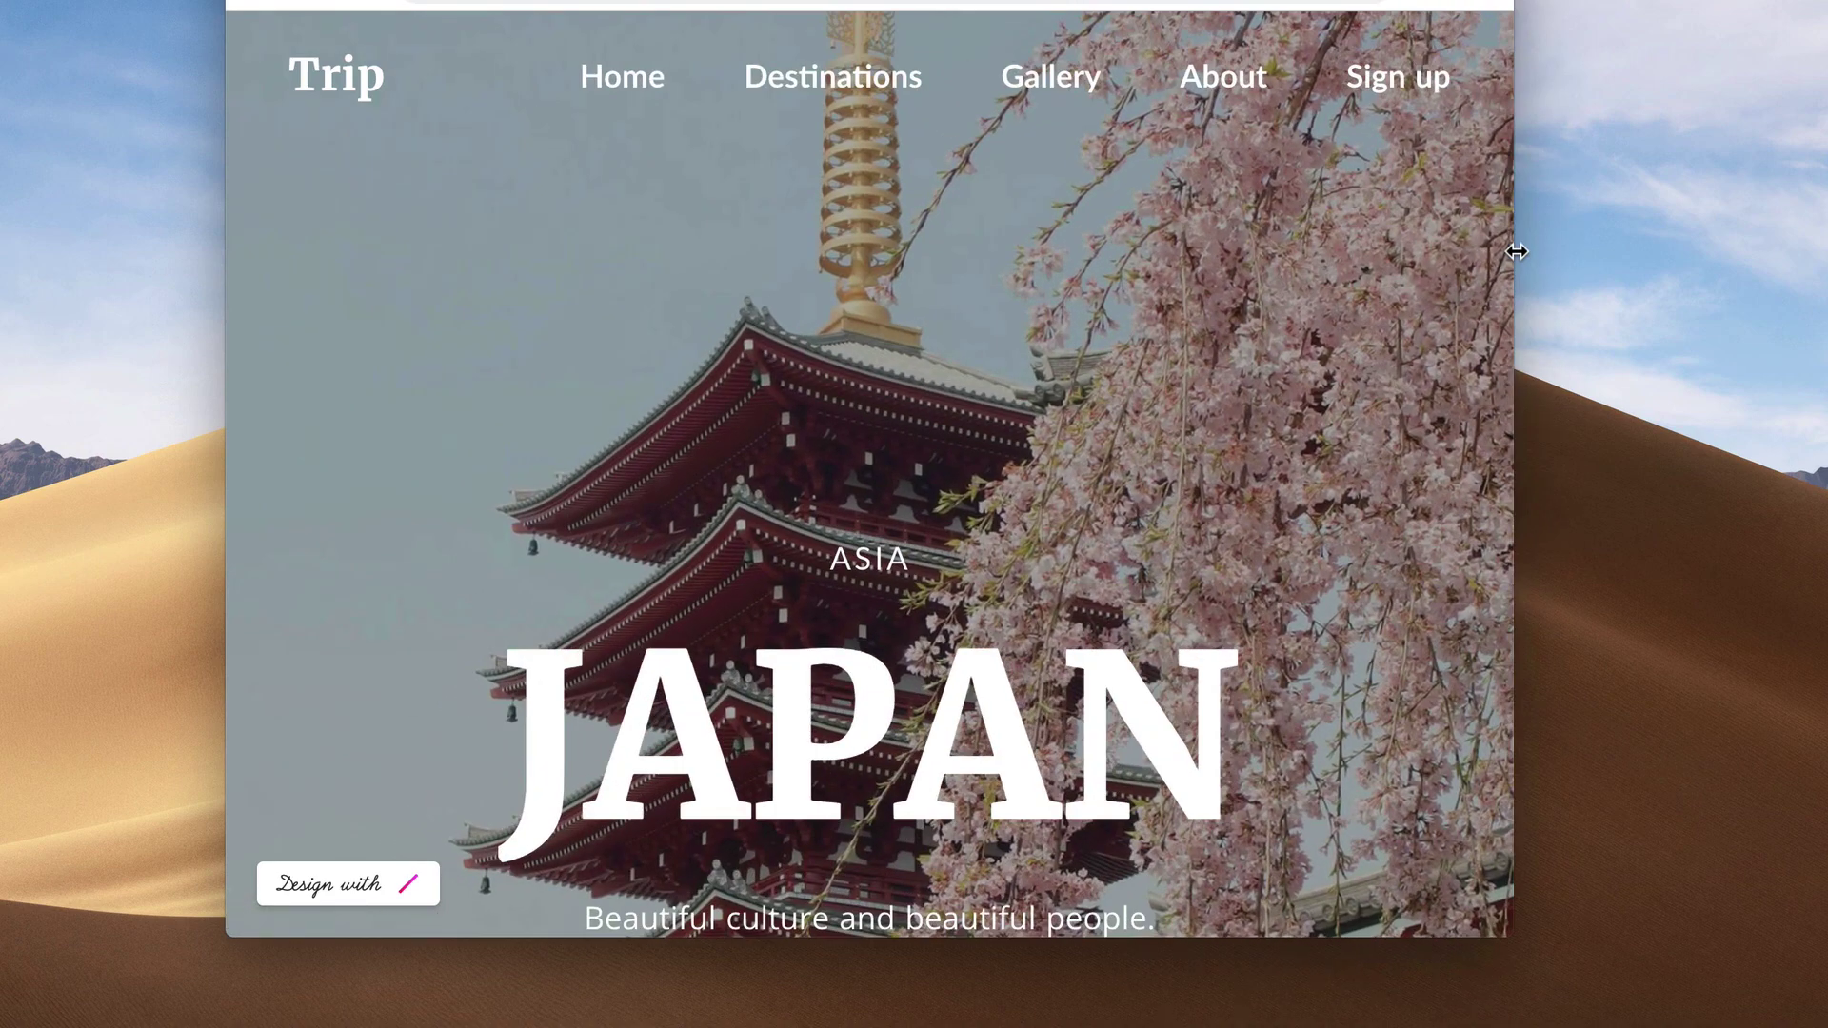